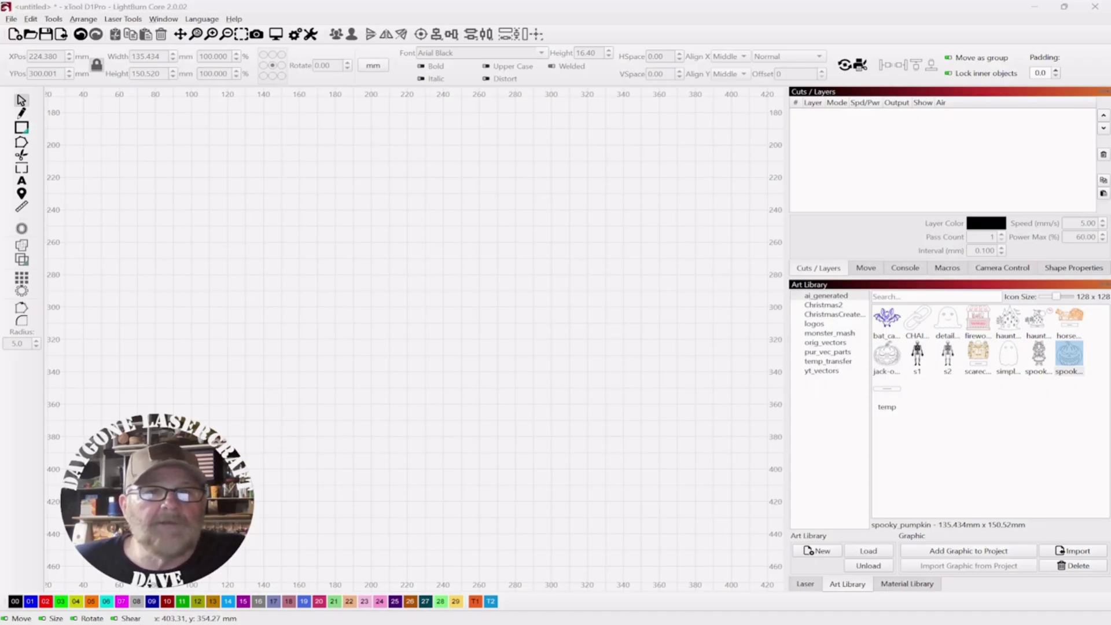
Step: Draw a rectangle, unlock its aspect ratio and set its height to 114.5 mm
{"action": "left_click", "coordinate": [23, 127]}
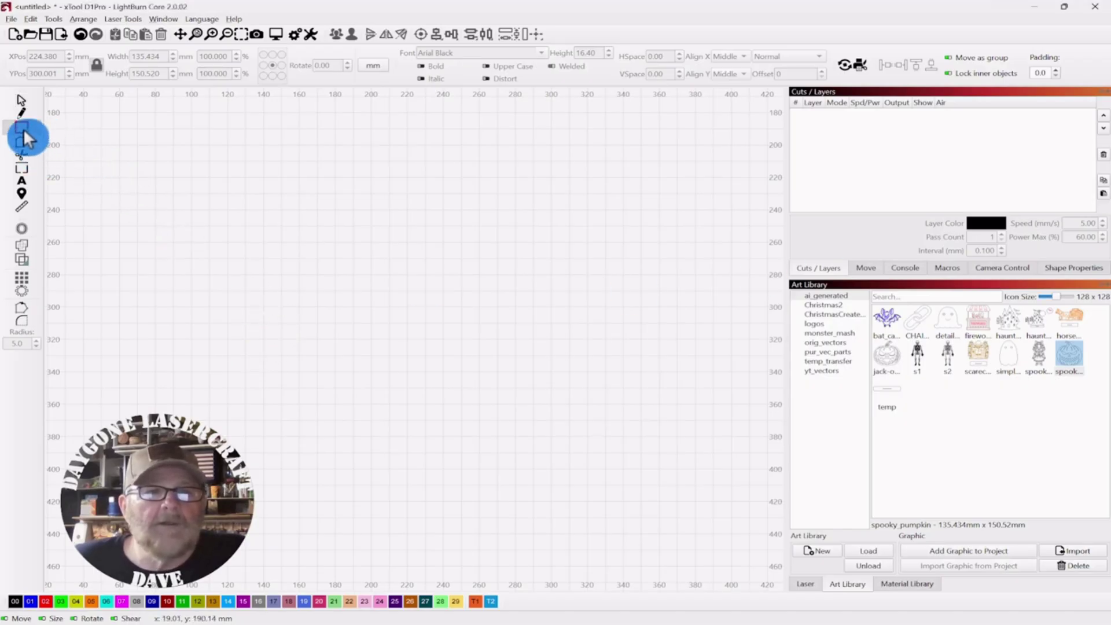
{"action": "left_click_drag", "start_coordinate": [272, 195], "coordinate": [569, 435]}
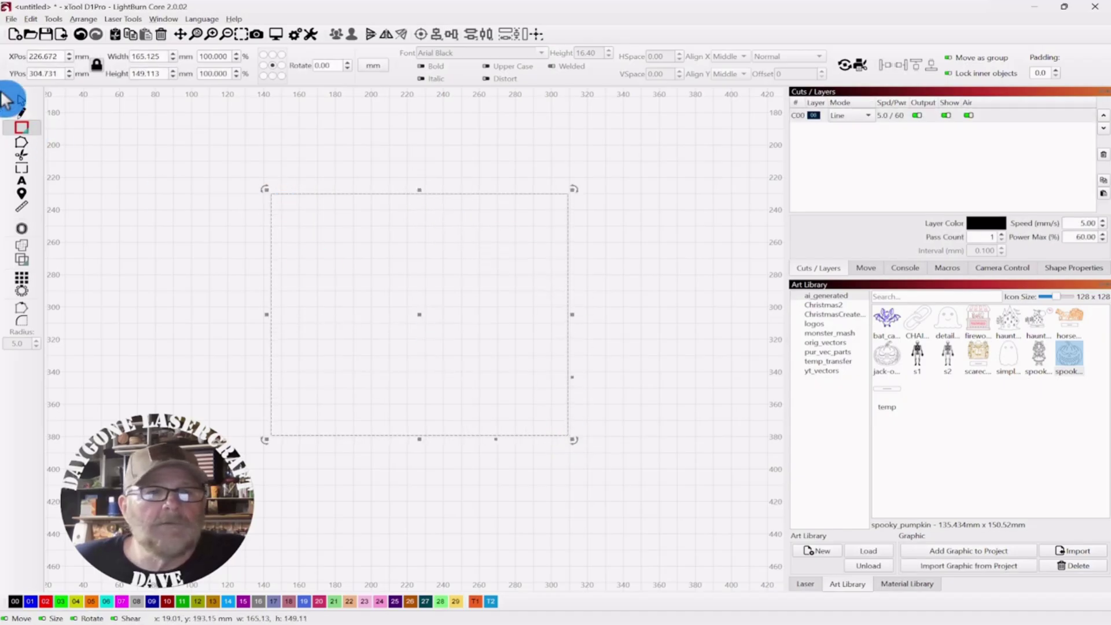
{"action": "left_click", "coordinate": [19, 99]}
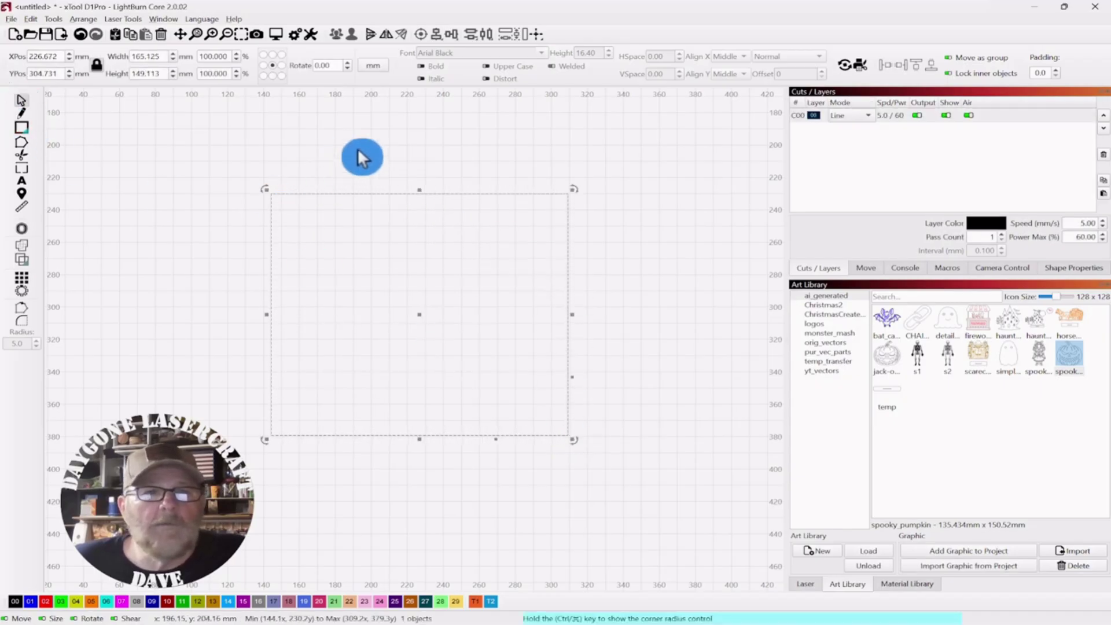
{"action": "left_click", "coordinate": [97, 67]}
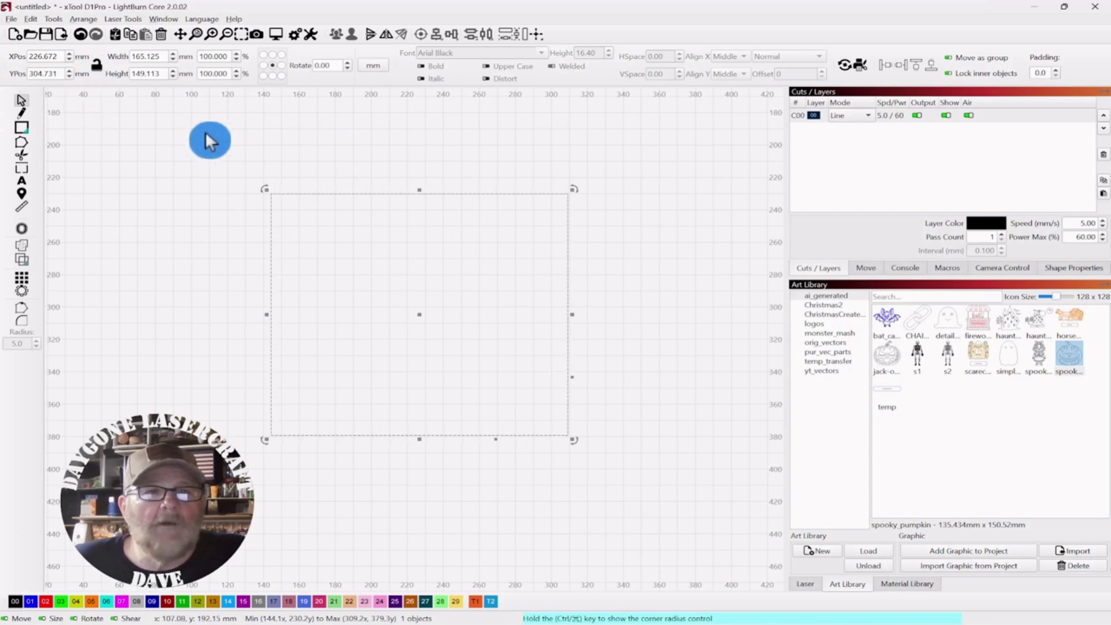
{"action": "double_click", "coordinate": [164, 74]}
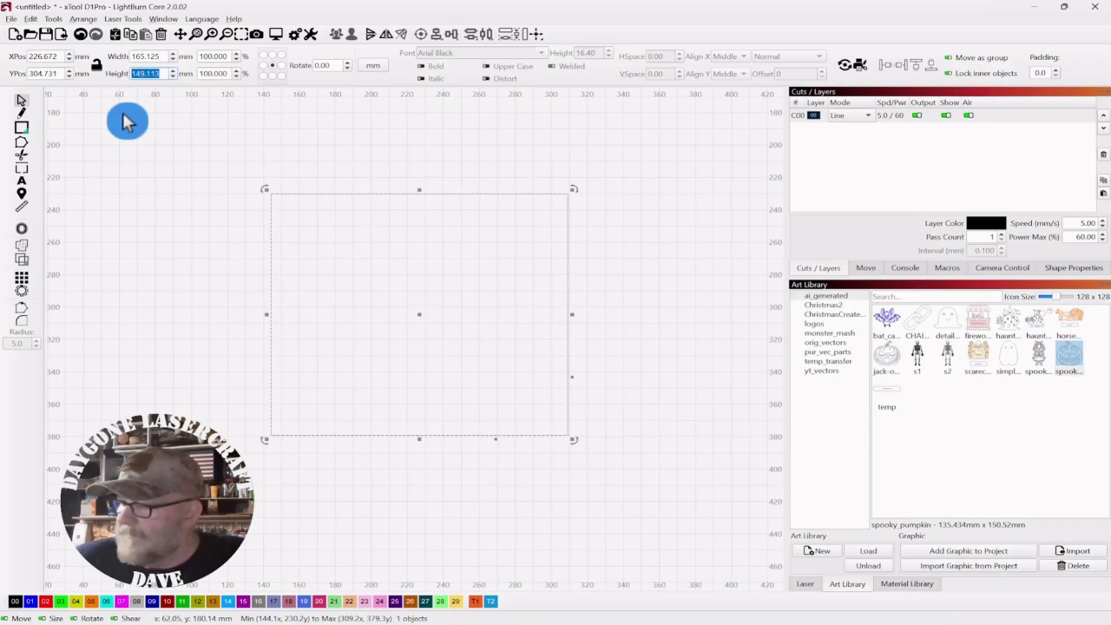
{"action": "type", "text": "114"}
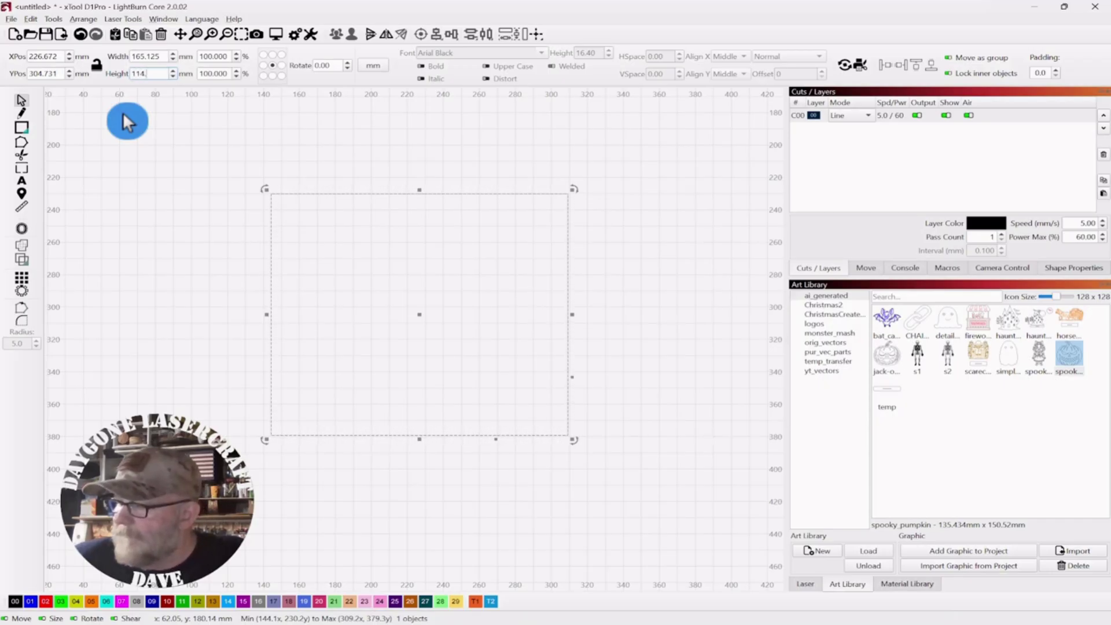
{"action": "type", "text": ".5"}
{"action": "key", "text": "Return"}
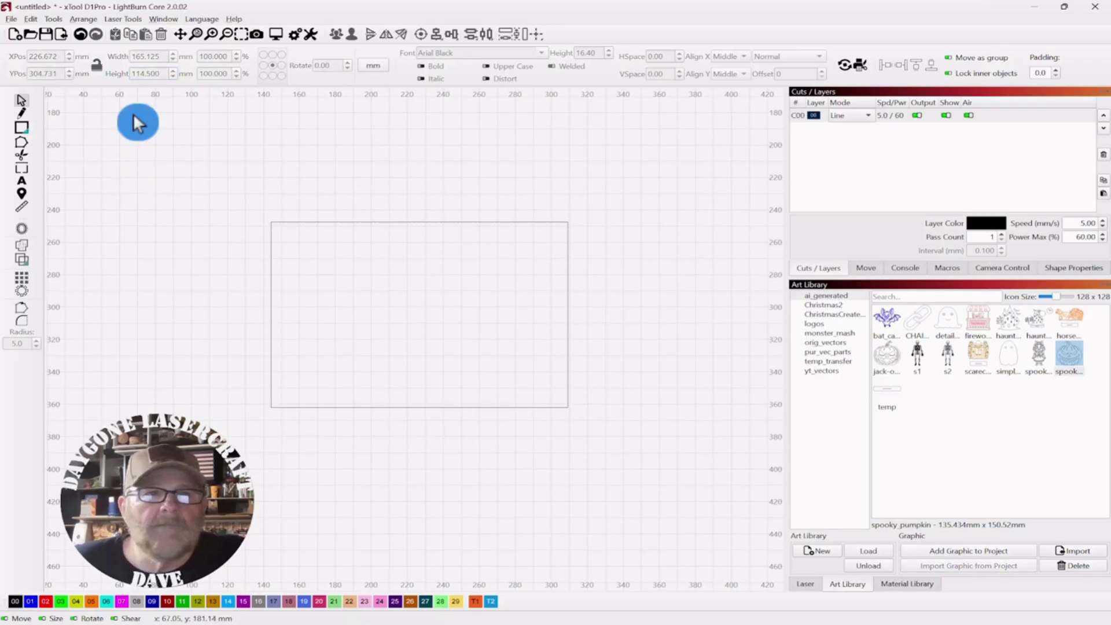
Step: Set the rectangle's width to 114.5 mm, making a square
{"action": "left_click_drag", "start_coordinate": [414, 203], "coordinate": [307, 243]}
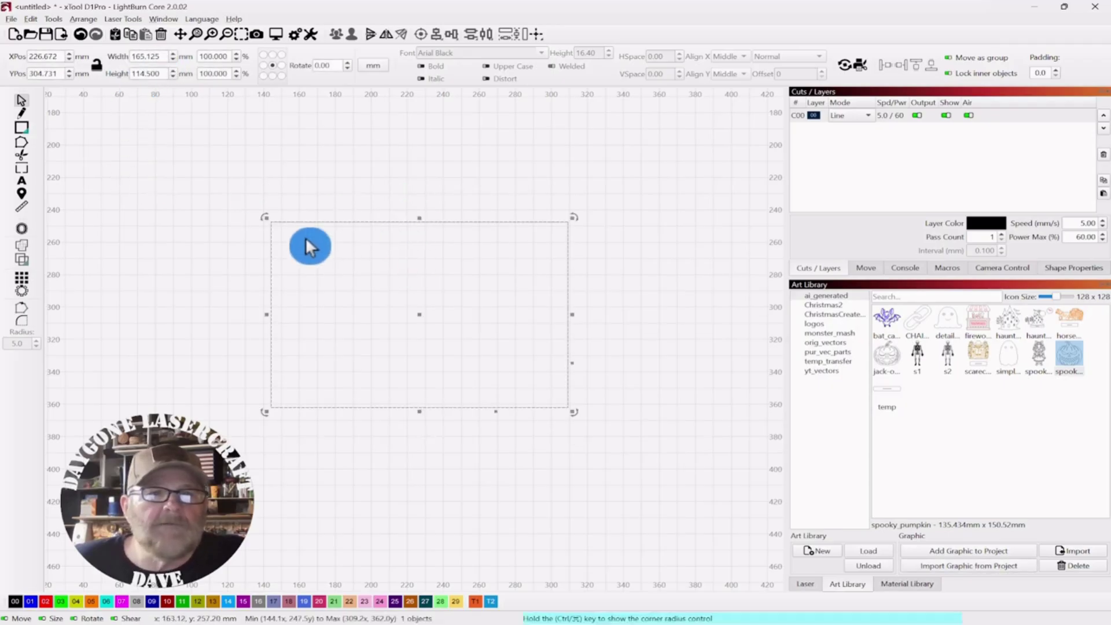
{"action": "double_click", "coordinate": [164, 56]}
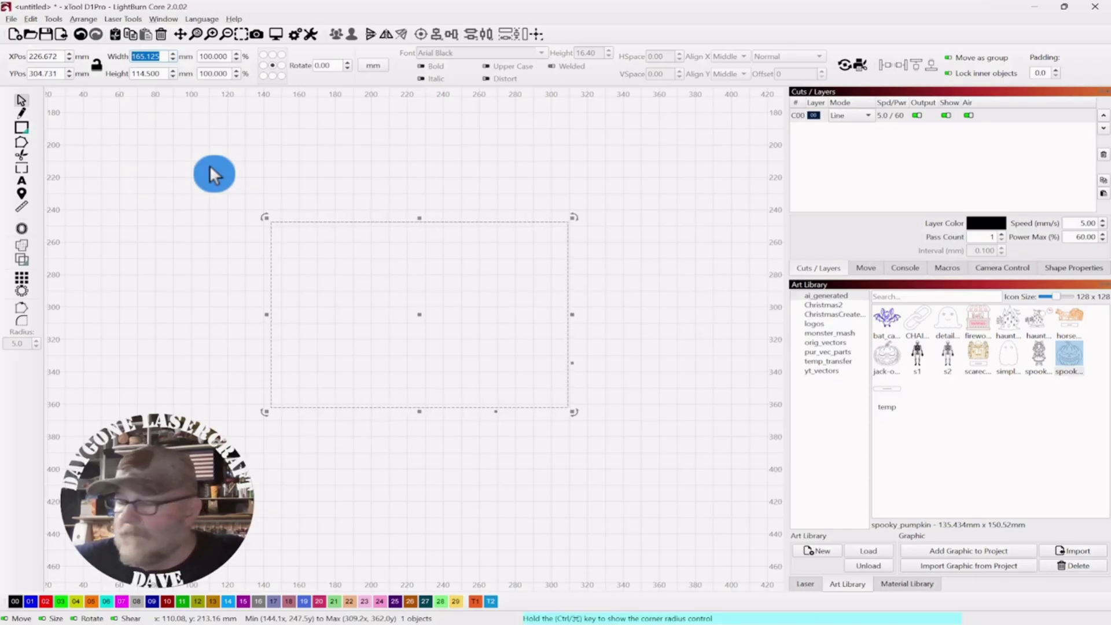
{"action": "type", "text": "114."}
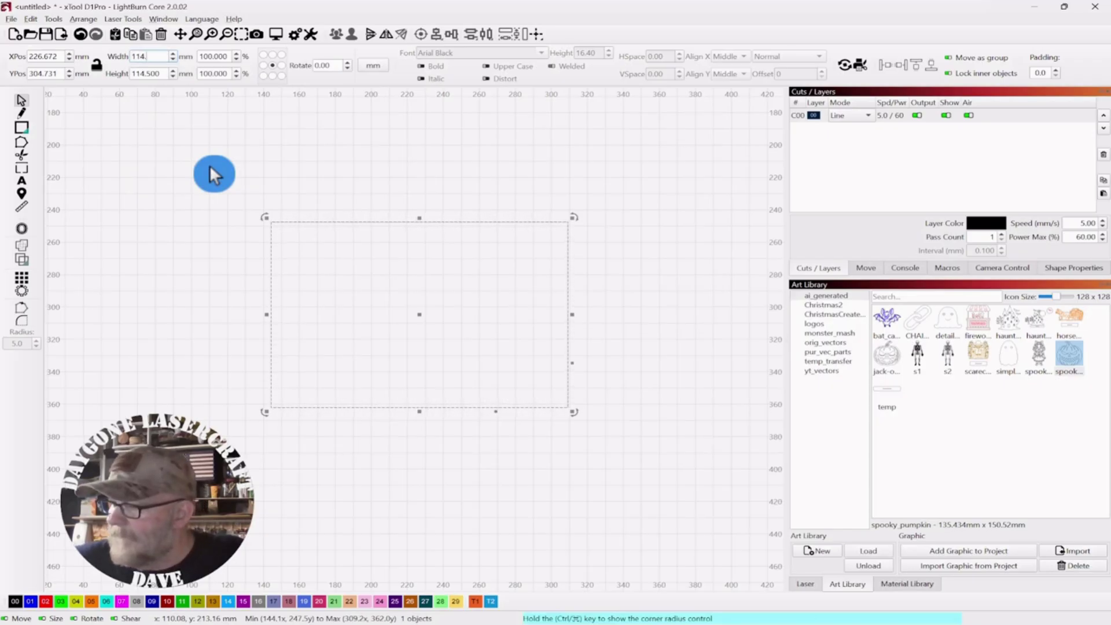
{"action": "type", "text": "5"}
{"action": "left_click", "coordinate": [166, 178]}
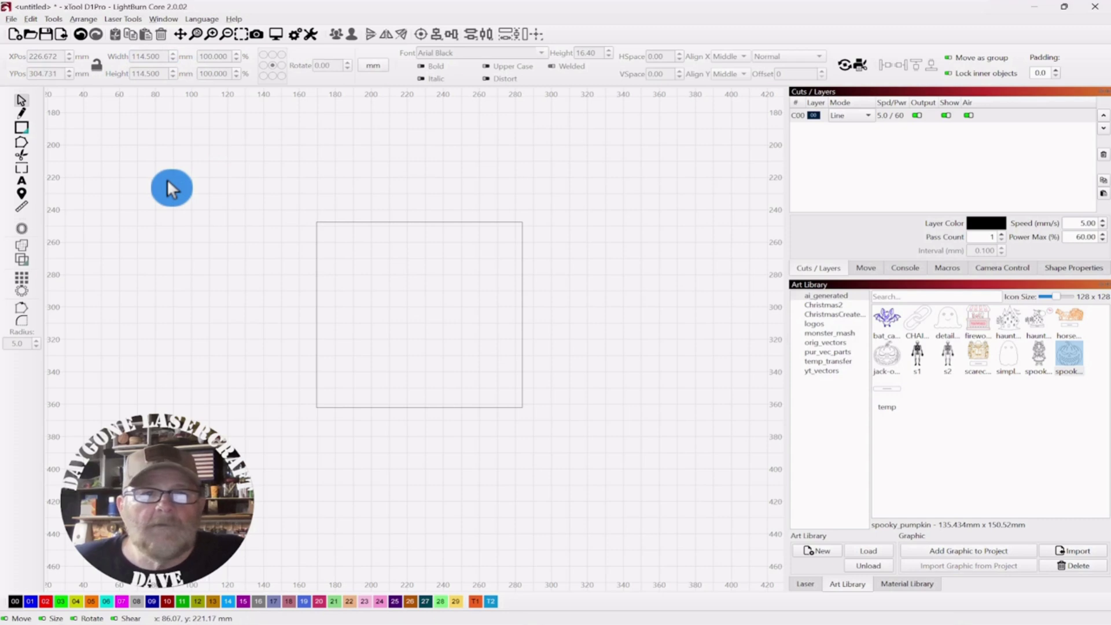
Step: Assign the 114.5 mm square to the T1 tool layer
{"action": "scroll", "coordinate": [376, 240], "scroll_direction": "up", "scroll_amount": 3}
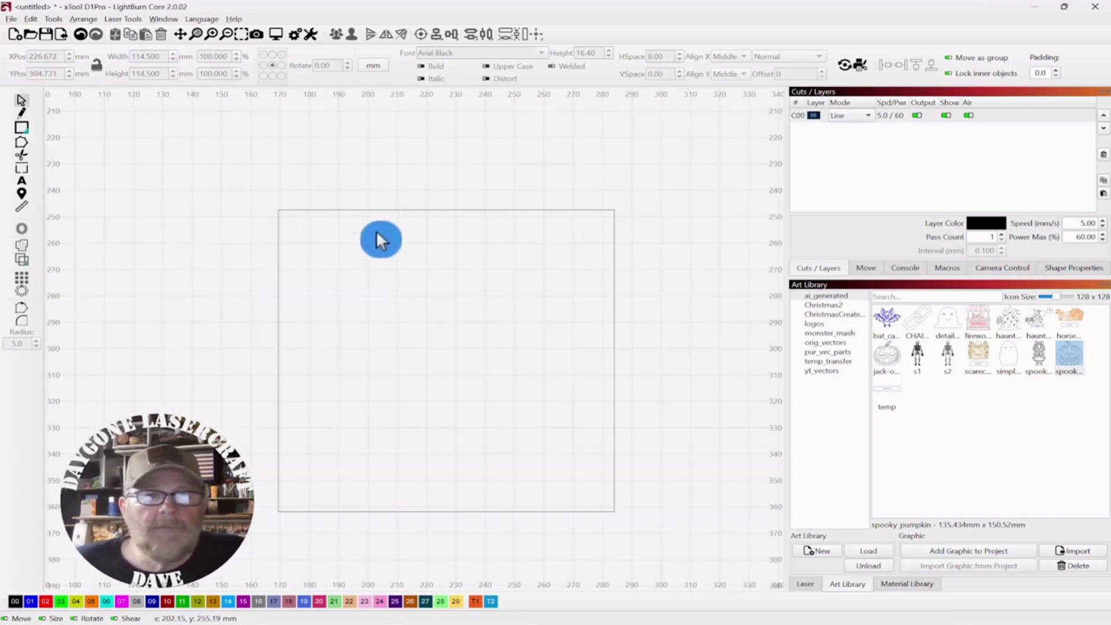
{"action": "left_click_drag", "start_coordinate": [405, 174], "coordinate": [339, 265]}
{"action": "left_click", "coordinate": [476, 602]}
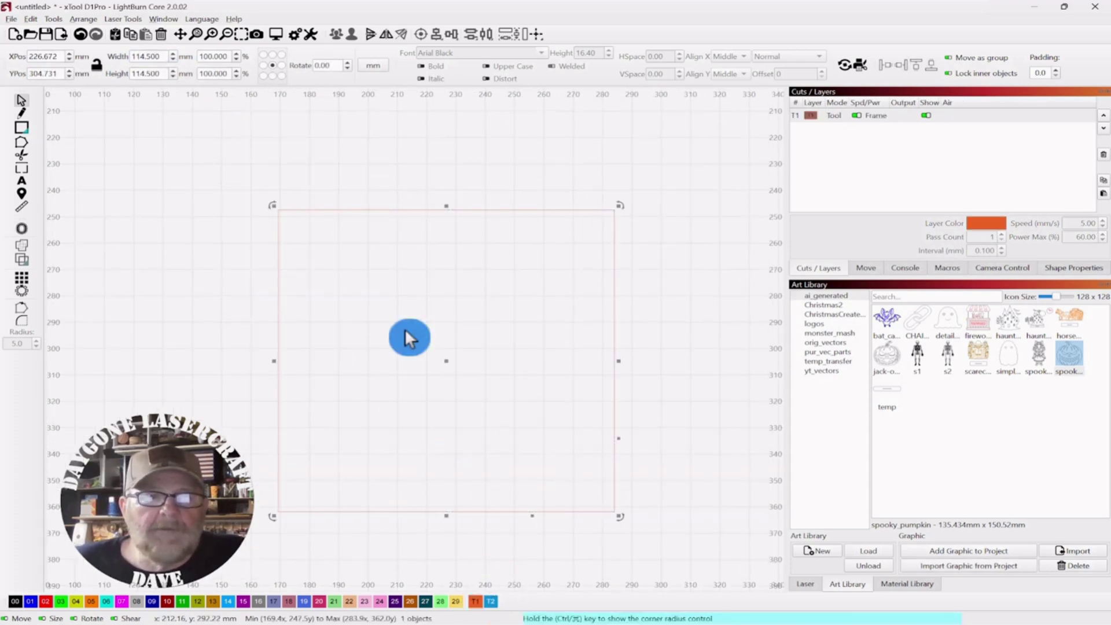
{"action": "left_click", "coordinate": [228, 210]}
Step: Add the spooky_pumpkin graphic from the Art Library to the canvas
{"action": "left_click_drag", "start_coordinate": [448, 361], "coordinate": [425, 299]}
{"action": "scroll", "coordinate": [421, 281], "scroll_direction": "down", "scroll_amount": 1}
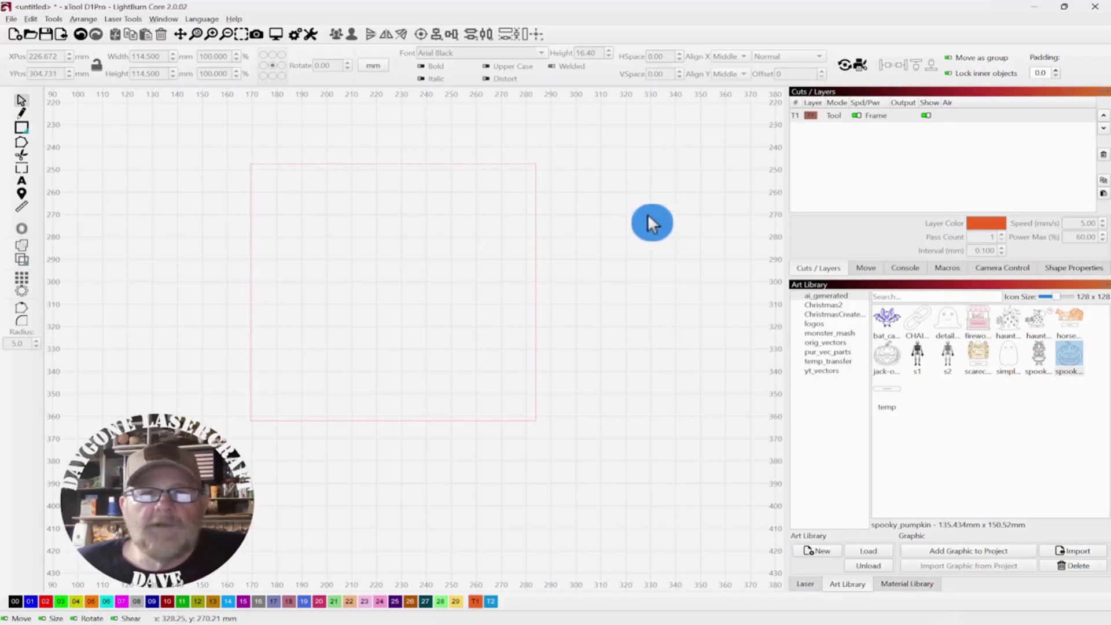
{"action": "scroll", "coordinate": [648, 218], "scroll_direction": "up", "scroll_amount": 1}
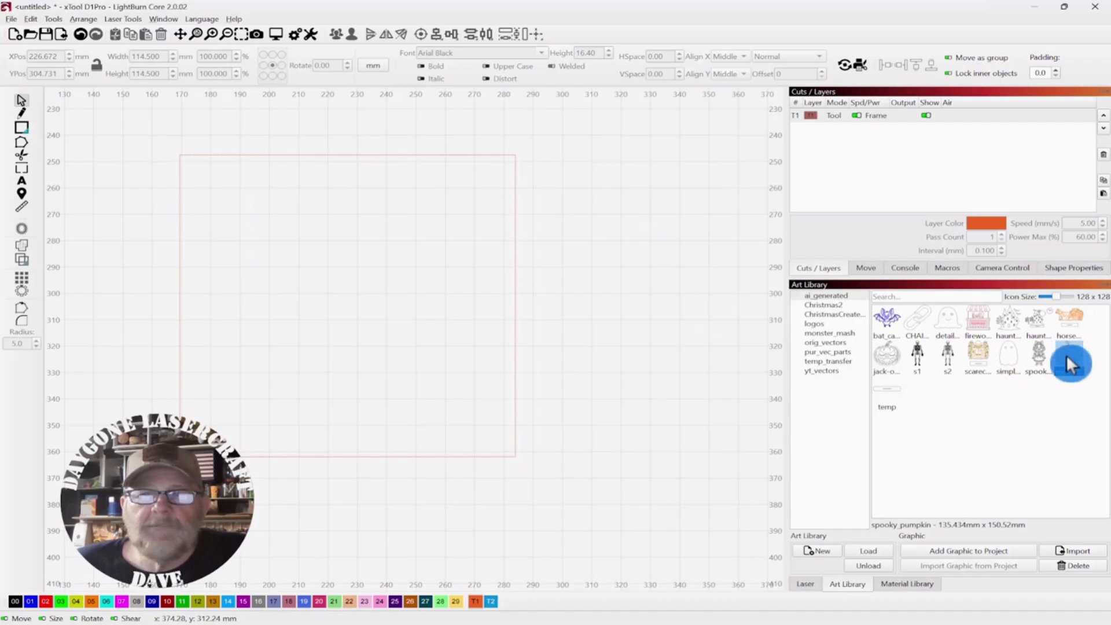
{"action": "left_click_drag", "start_coordinate": [1066, 354], "coordinate": [348, 303]}
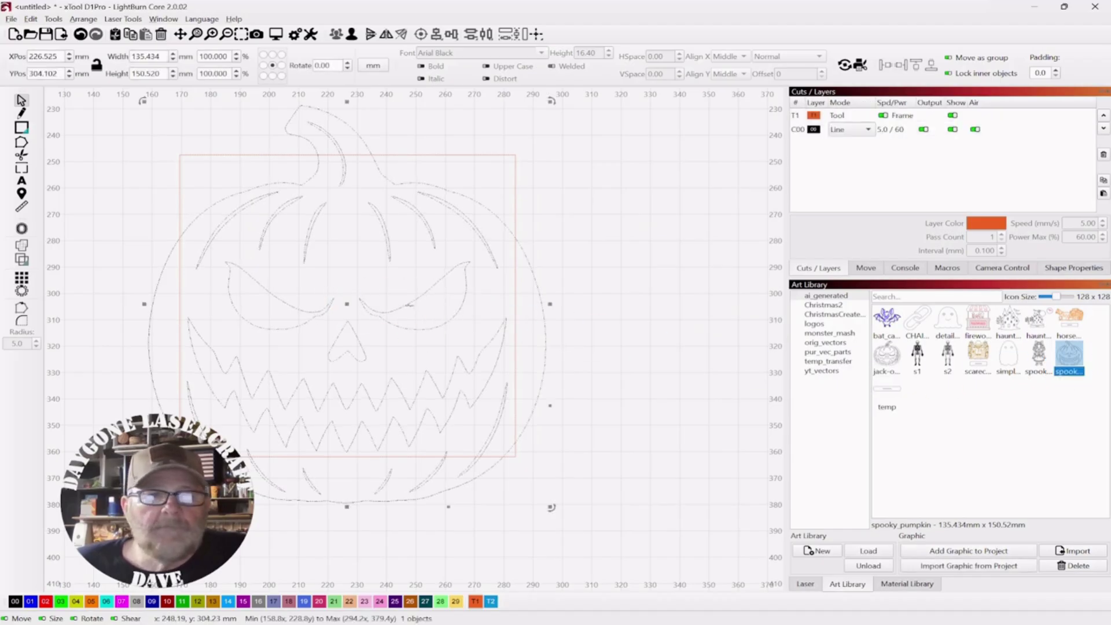
Step: Select the whole 135.434 × 150.52 mm pumpkin and highlight its height value for editing
{"action": "left_click", "coordinate": [590, 271]}
{"action": "left_click_drag", "start_coordinate": [465, 173], "coordinate": [370, 249]}
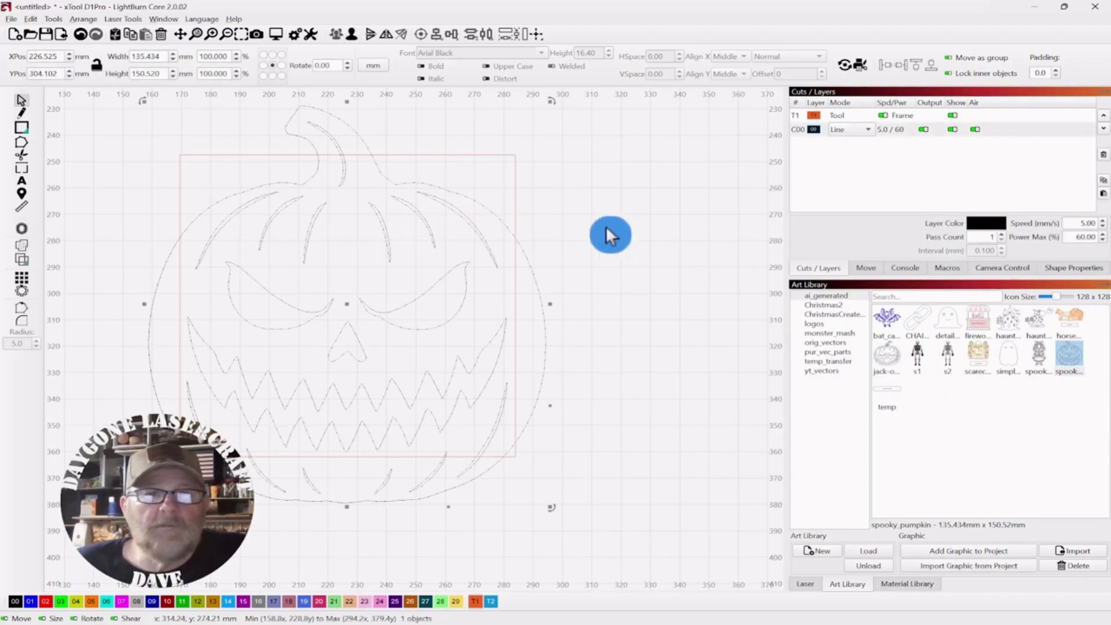
{"action": "scroll", "coordinate": [608, 232], "scroll_direction": "down", "scroll_amount": 3}
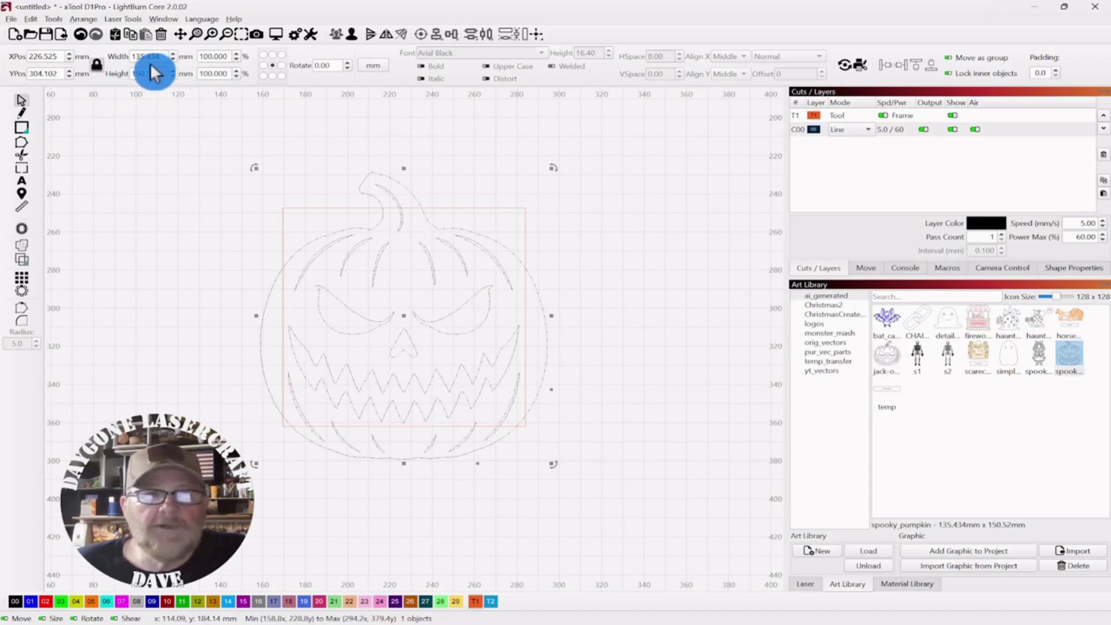
{"action": "left_click_drag", "start_coordinate": [166, 74], "coordinate": [121, 74]}
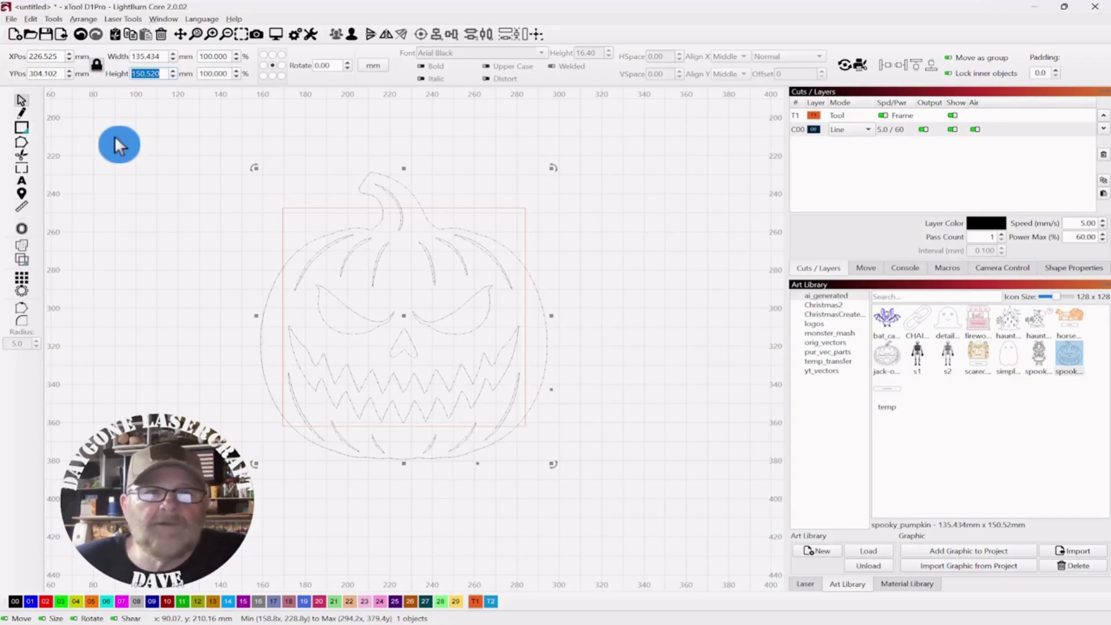
Step: Scale the pumpkin to 77 mm height (69.28 × 76.997 mm) and centre it in the square
{"action": "type", "text": "77"}
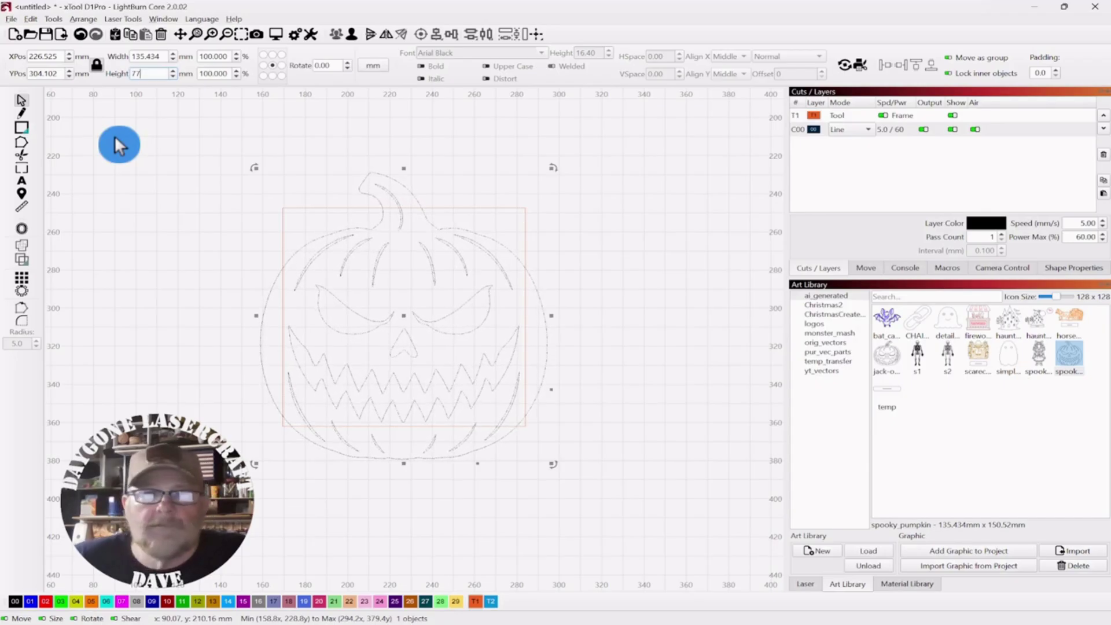
{"action": "key", "text": "Return"}
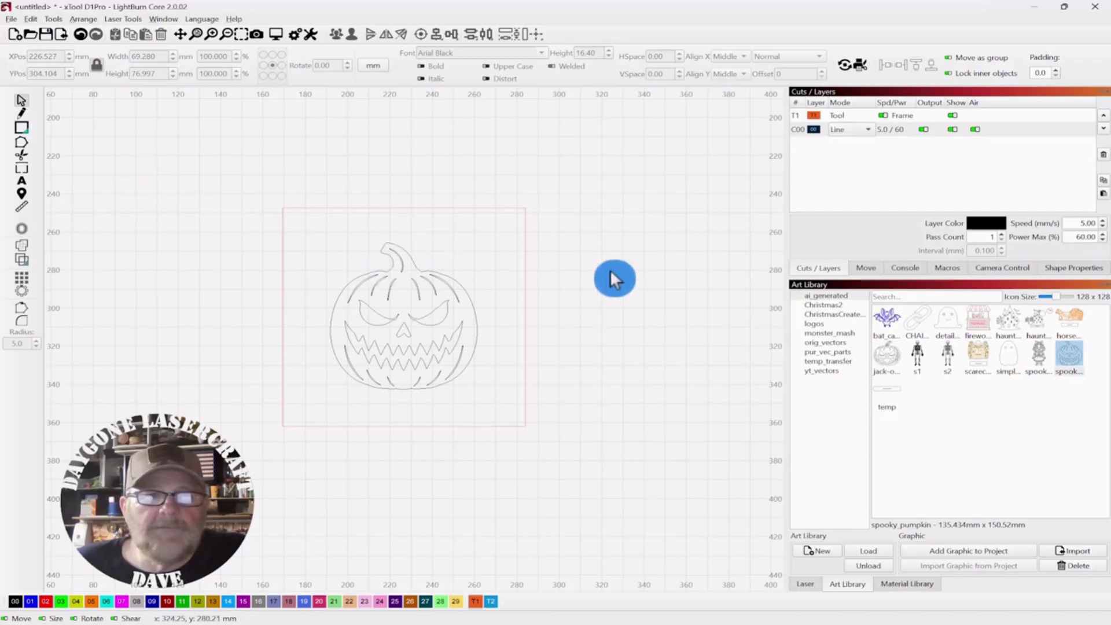
{"action": "left_click_drag", "start_coordinate": [469, 256], "coordinate": [348, 338]}
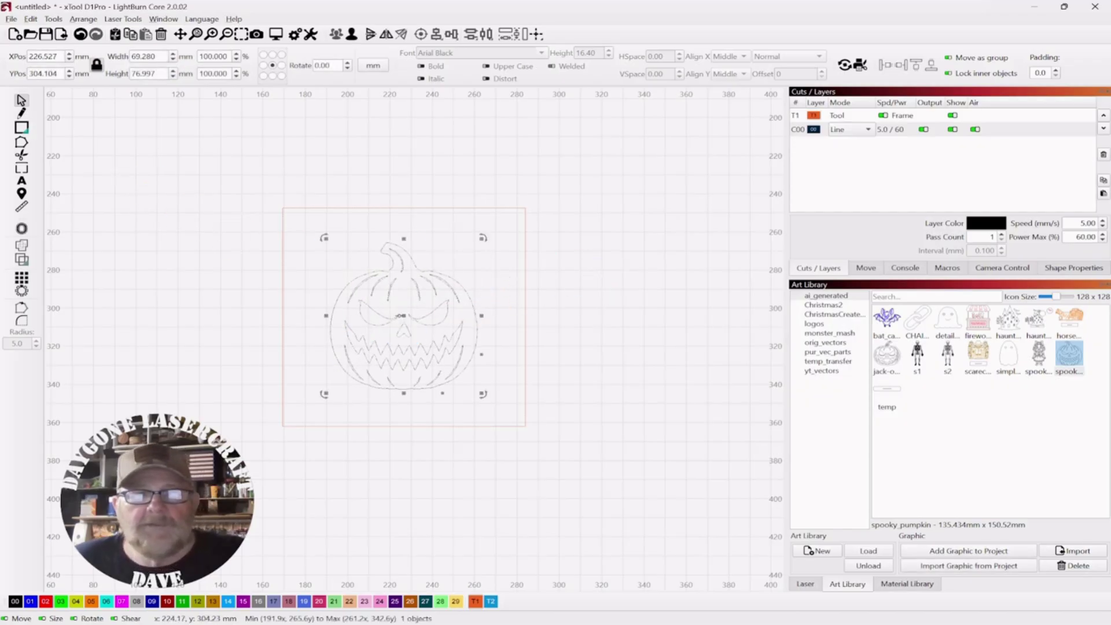
{"action": "left_click_drag", "start_coordinate": [402, 315], "coordinate": [403, 314]}
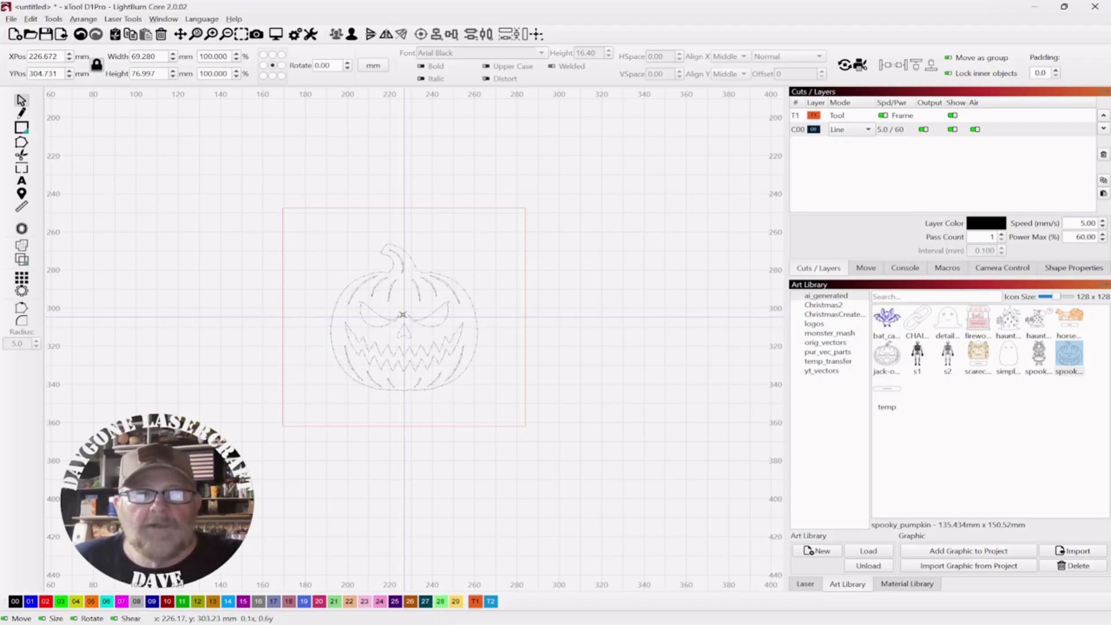
{"action": "left_click_drag", "start_coordinate": [403, 315], "coordinate": [402, 315]}
{"action": "left_click", "coordinate": [228, 244]}
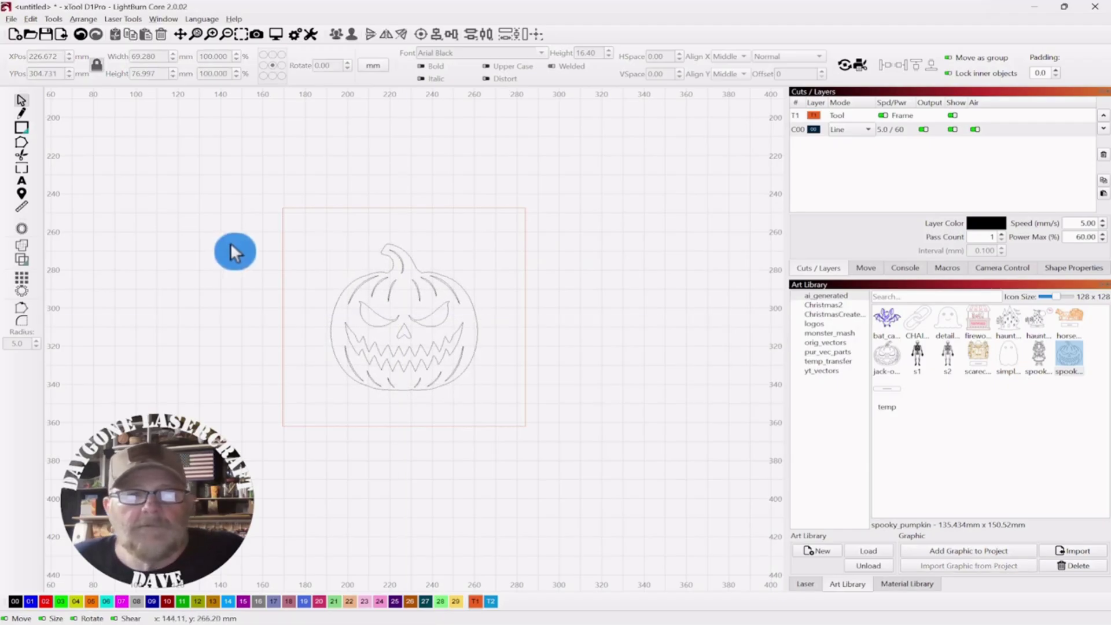
{"action": "left_click_drag", "start_coordinate": [235, 290], "coordinate": [253, 231]}
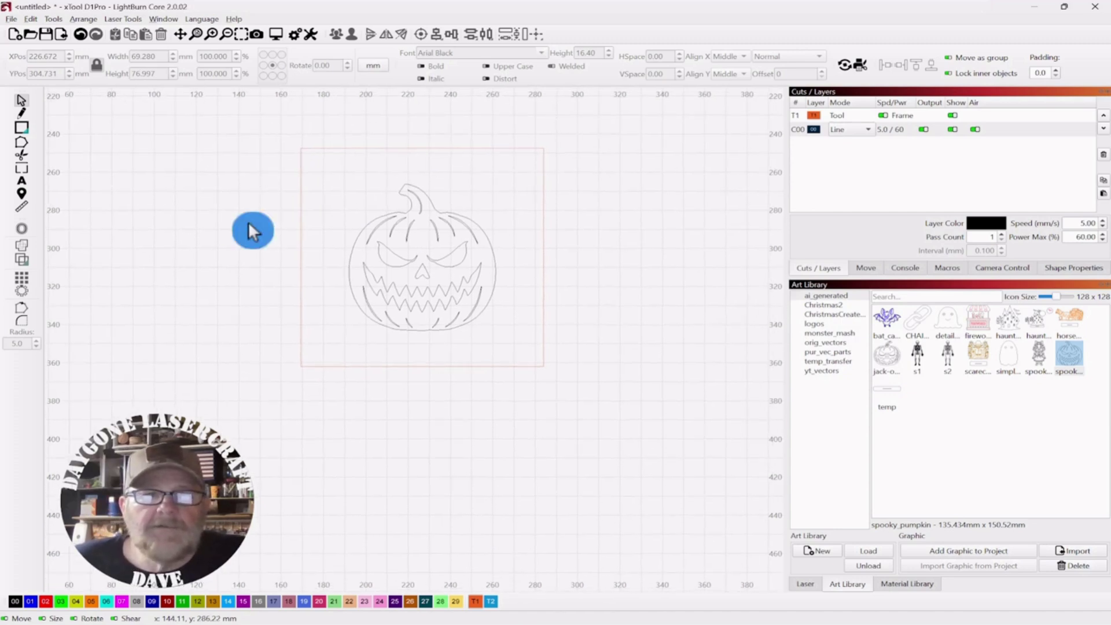
{"action": "scroll", "coordinate": [251, 227], "scroll_direction": "up", "scroll_amount": 5}
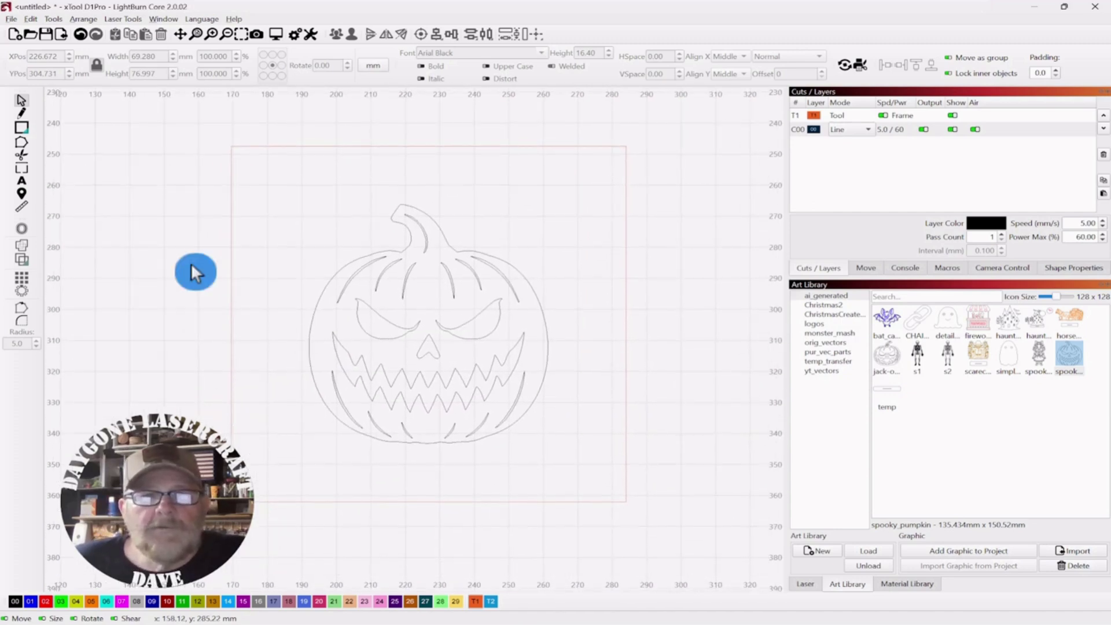
Step: Ungroup the pumpkin and move its outer outline right of the square, leaving the 17 face cutouts
{"action": "left_click", "coordinate": [435, 235]}
{"action": "left_click", "coordinate": [351, 33]}
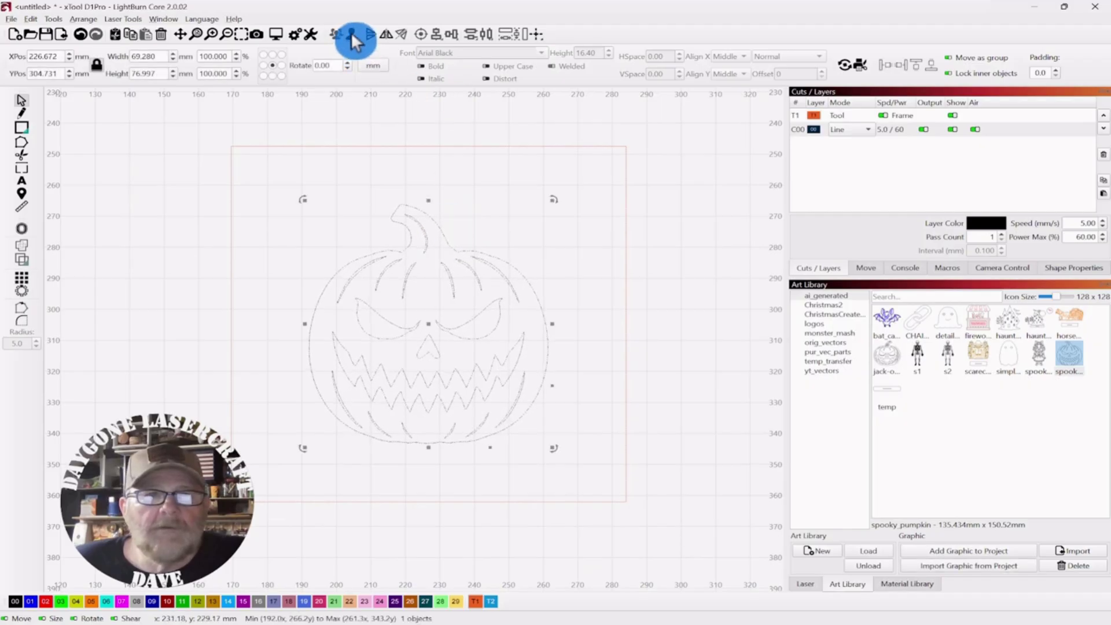
{"action": "left_click", "coordinate": [721, 288]}
{"action": "left_click", "coordinate": [453, 237]}
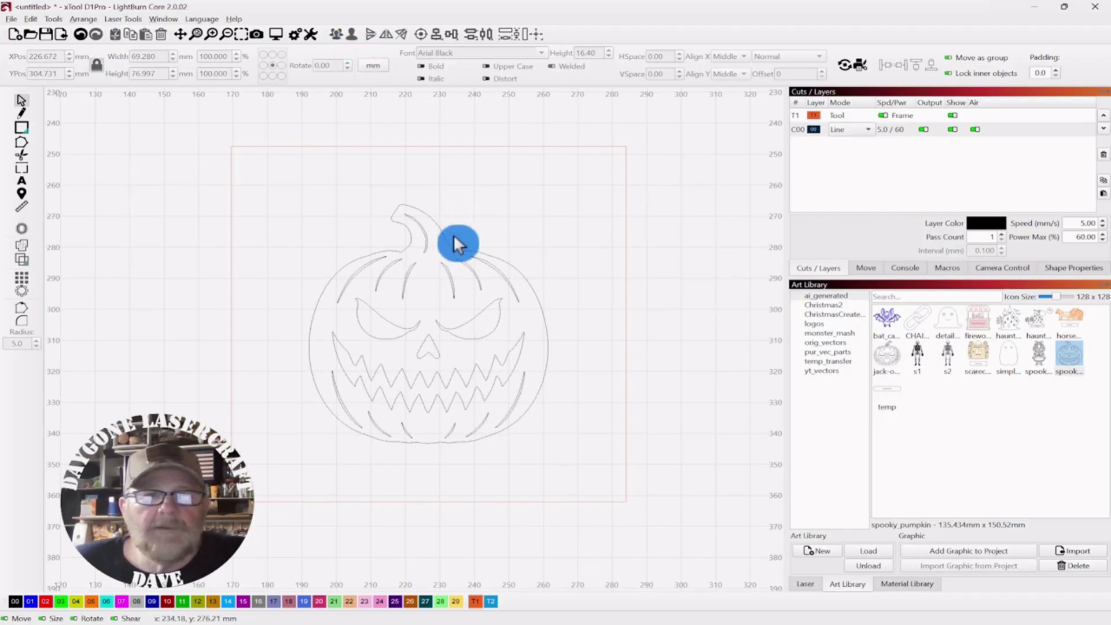
{"action": "left_click", "coordinate": [467, 369]}
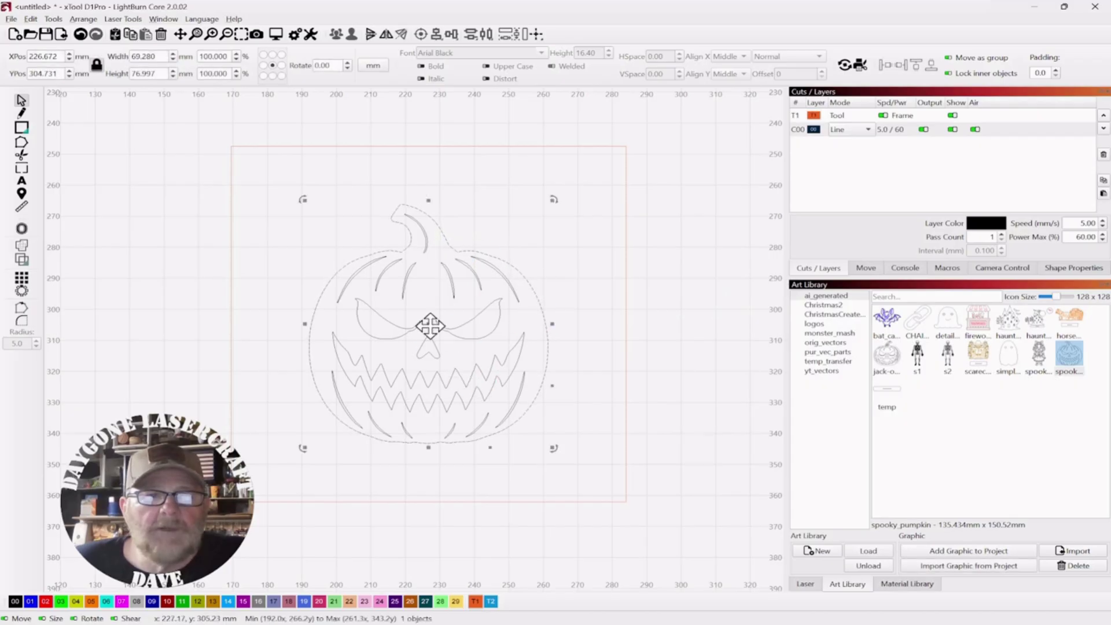
{"action": "left_click_drag", "start_coordinate": [429, 326], "coordinate": [746, 409]}
{"action": "scroll", "coordinate": [593, 328], "scroll_direction": "down", "scroll_amount": 2}
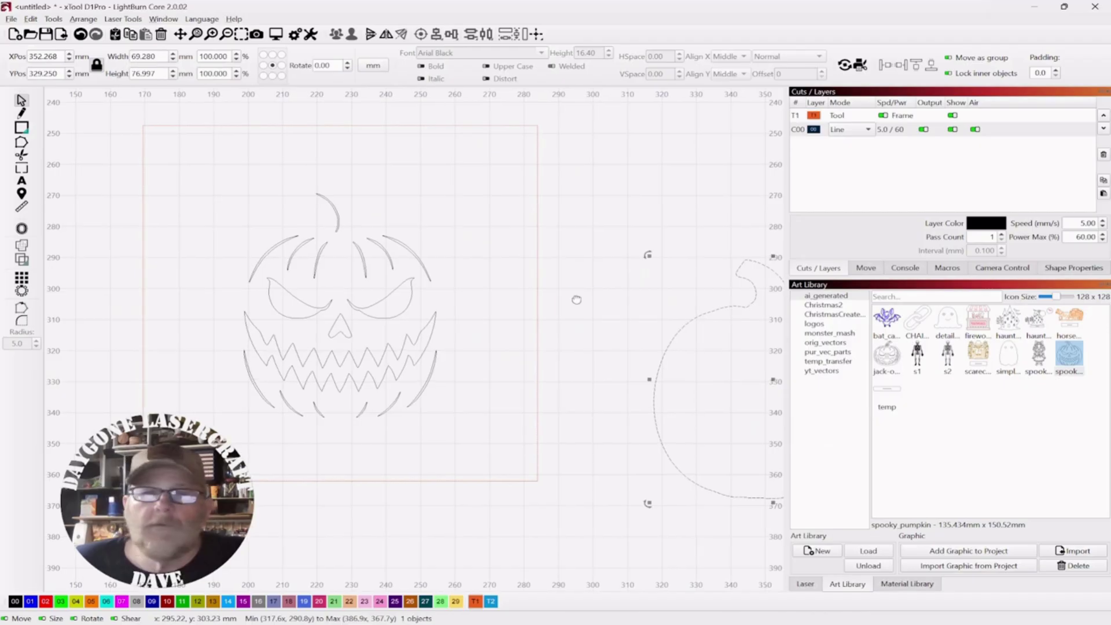
{"action": "left_click_drag", "start_coordinate": [454, 181], "coordinate": [238, 433]}
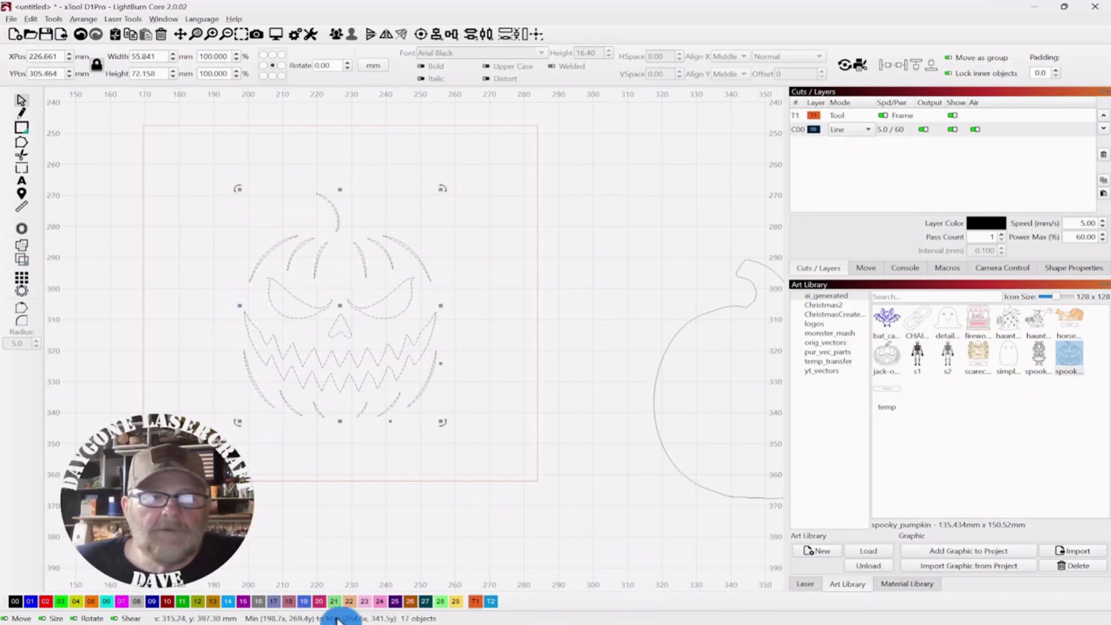
Step: Put the face on the purple C25 Fill layer, list it first, and return the outline around it
{"action": "left_click", "coordinate": [396, 602]}
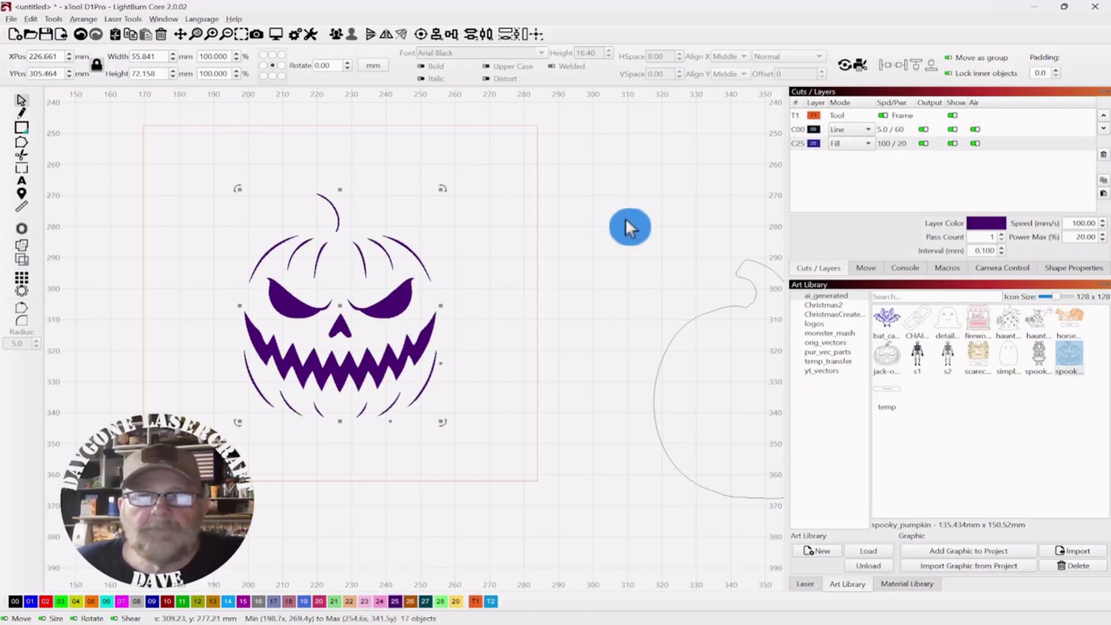
{"action": "left_click_drag", "start_coordinate": [816, 145], "coordinate": [813, 117]}
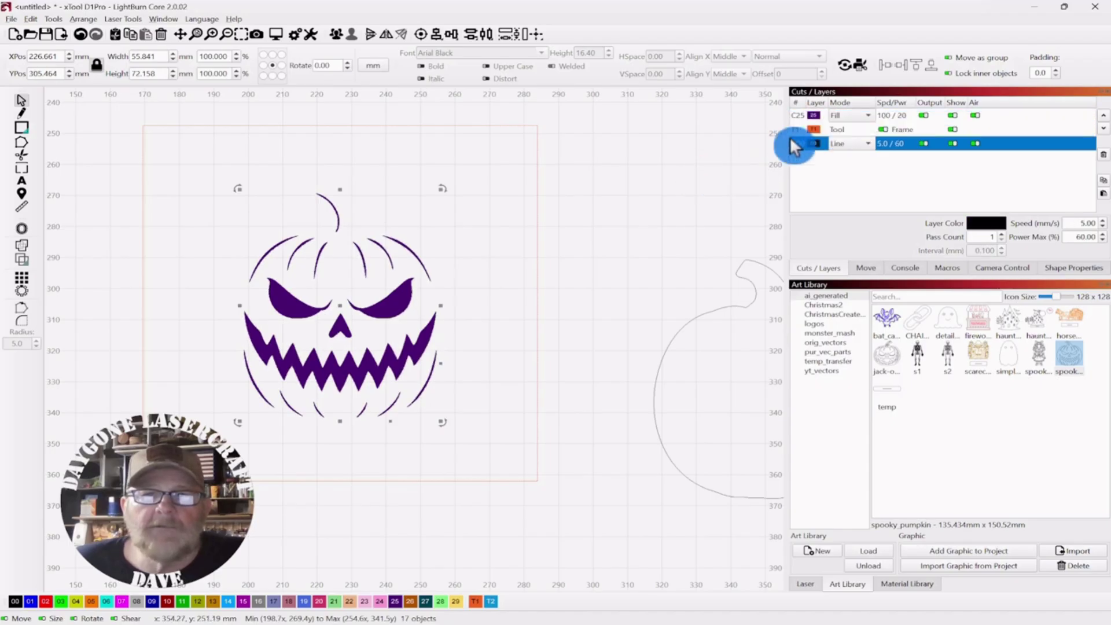
{"action": "scroll", "coordinate": [615, 264], "scroll_direction": "down", "scroll_amount": 1}
{"action": "left_click_drag", "start_coordinate": [734, 242], "coordinate": [709, 285]}
{"action": "left_click_drag", "start_coordinate": [751, 360], "coordinate": [382, 294]}
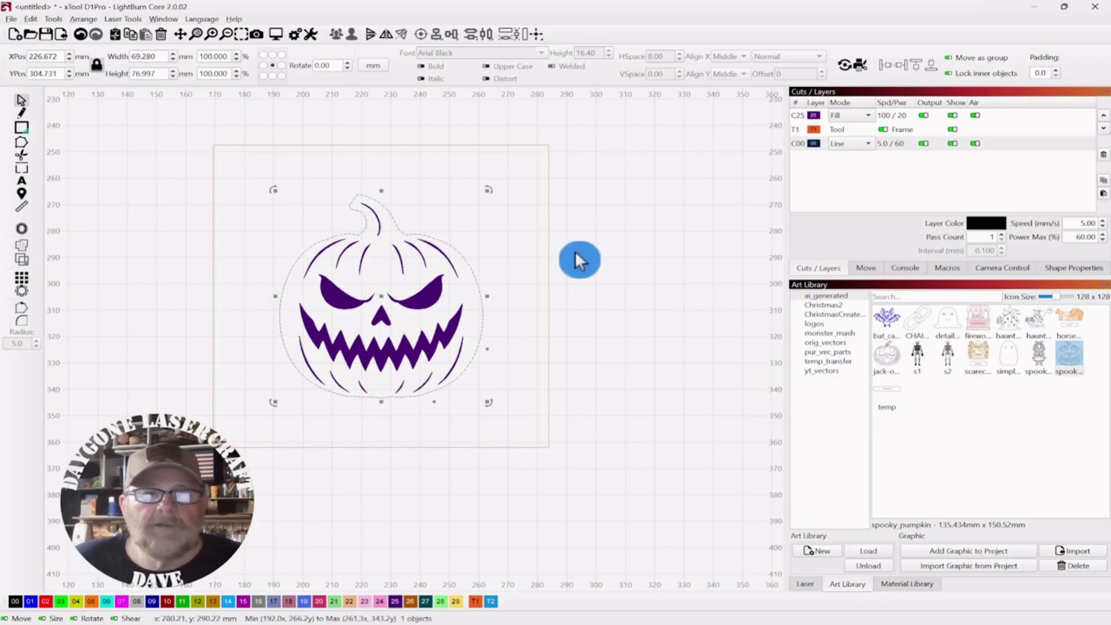
{"action": "left_click", "coordinate": [633, 246]}
Step: Offset the pumpkin outline outward by 1.00 mm with round corners
{"action": "scroll", "coordinate": [625, 257], "scroll_direction": "up", "scroll_amount": 2}
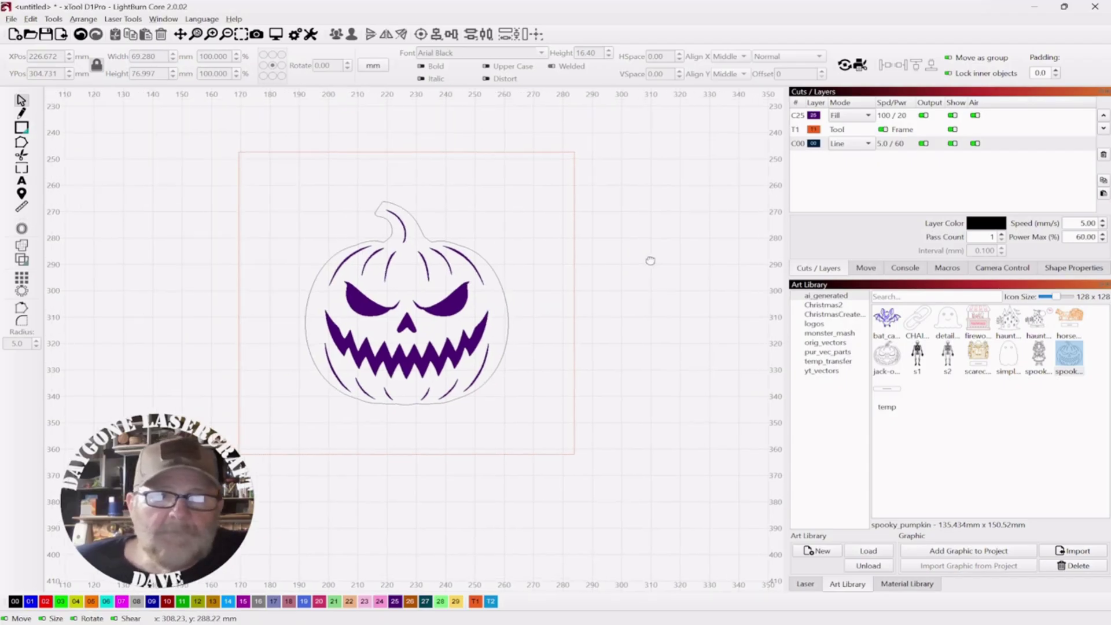
{"action": "scroll", "coordinate": [637, 267], "scroll_direction": "down", "scroll_amount": 2}
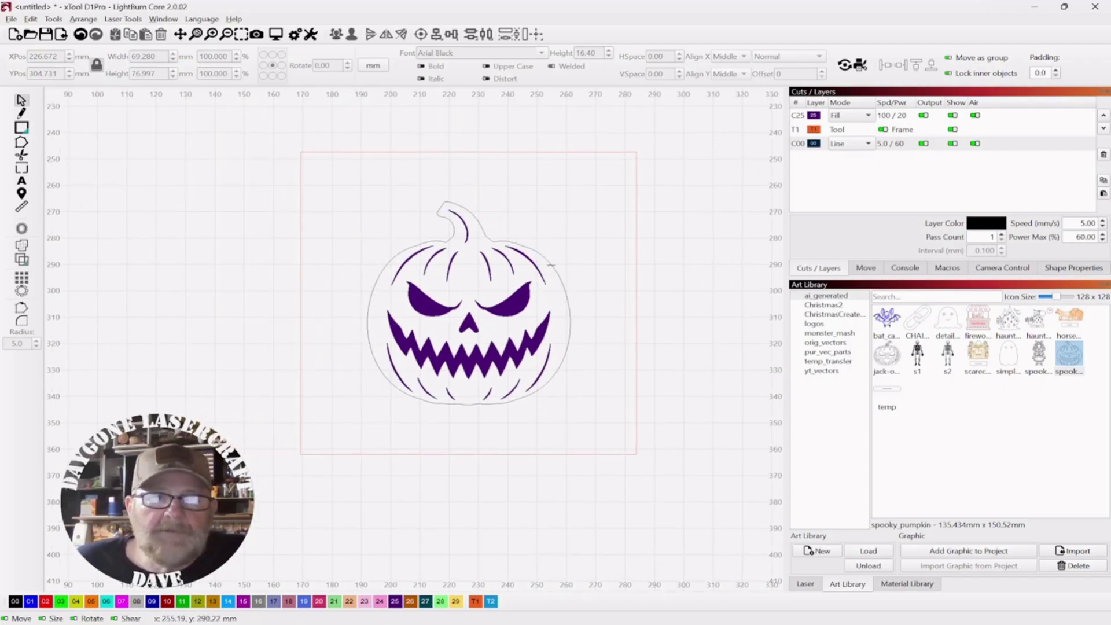
{"action": "left_click", "coordinate": [552, 265]}
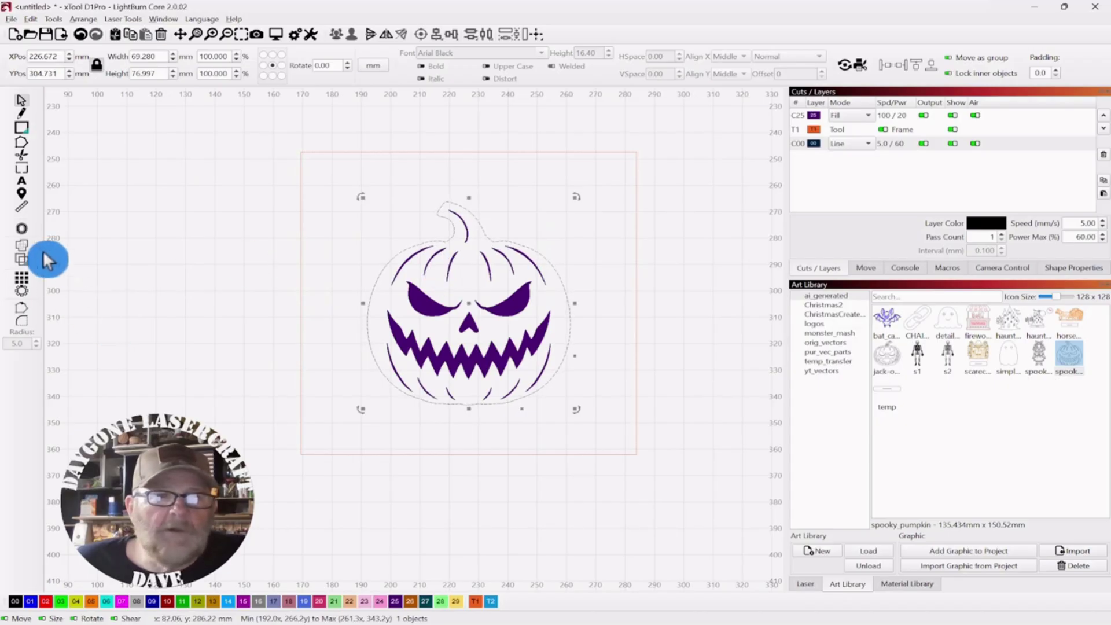
{"action": "left_click", "coordinate": [22, 230]}
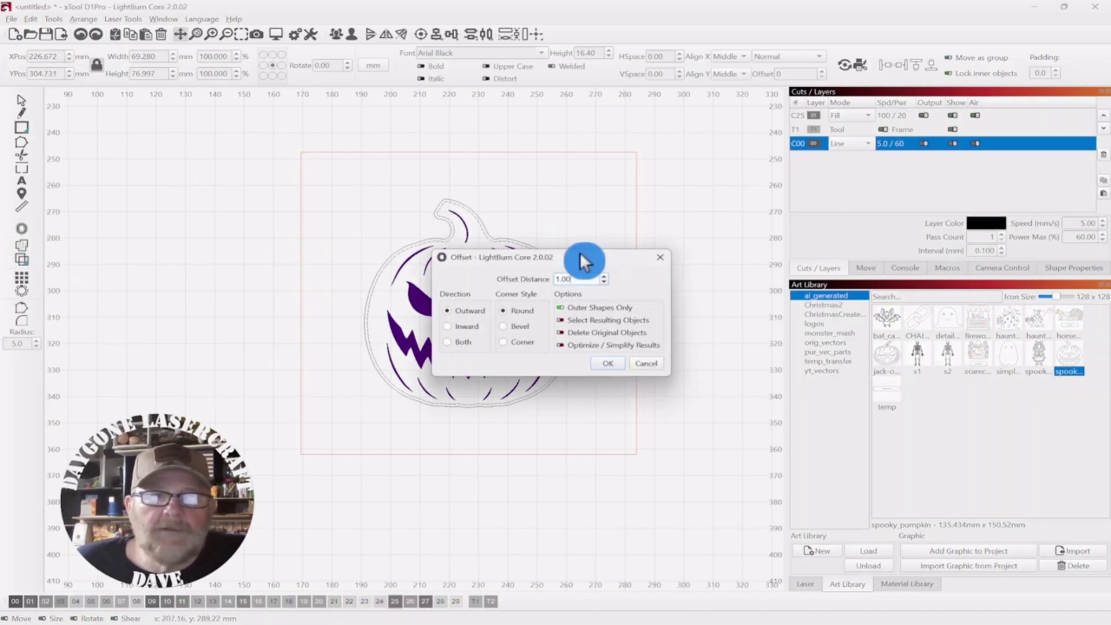
{"action": "left_click_drag", "start_coordinate": [699, 252], "coordinate": [752, 215]}
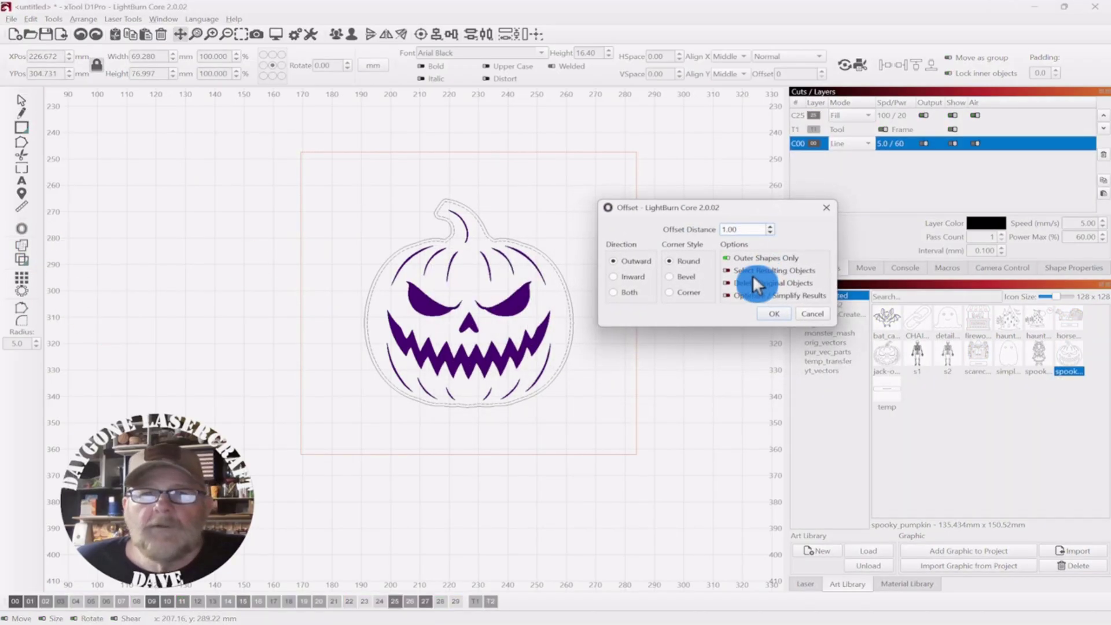
{"action": "left_click", "coordinate": [774, 315]}
{"action": "scroll", "coordinate": [666, 339], "scroll_direction": "up", "scroll_amount": 2}
{"action": "left_click_drag", "start_coordinate": [661, 333], "coordinate": [696, 348]}
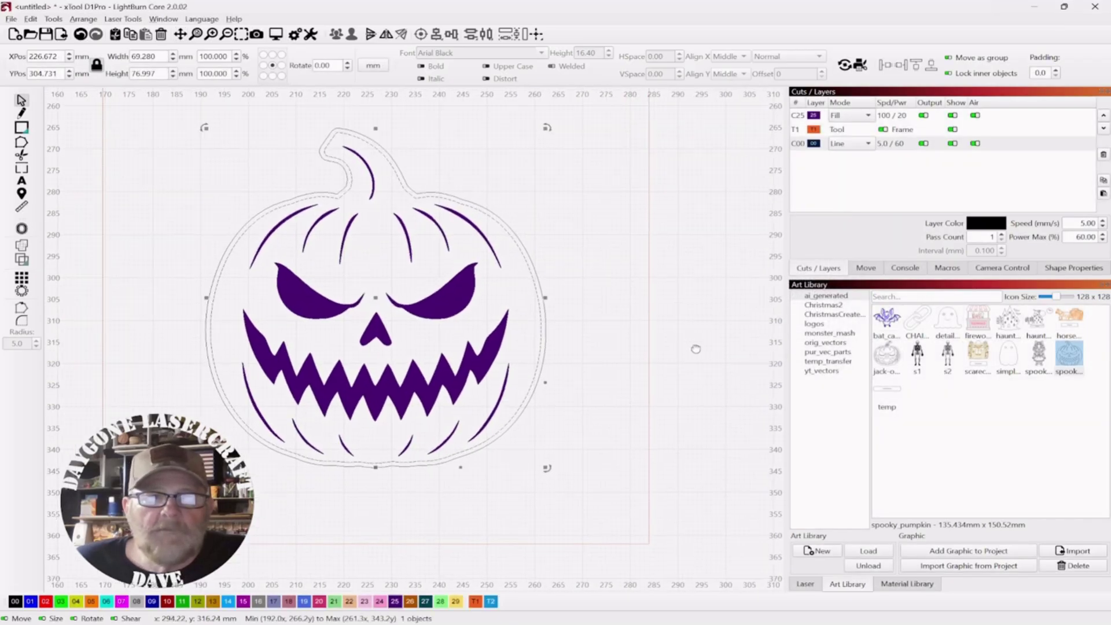
{"action": "left_click", "coordinate": [697, 227]}
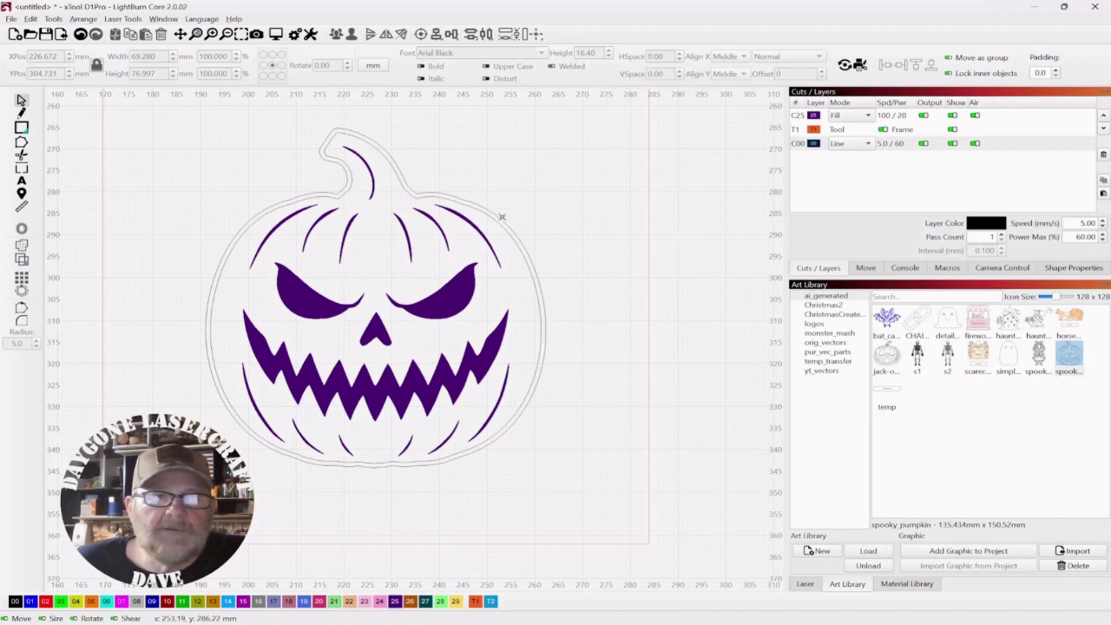
{"action": "left_click", "coordinate": [499, 219]}
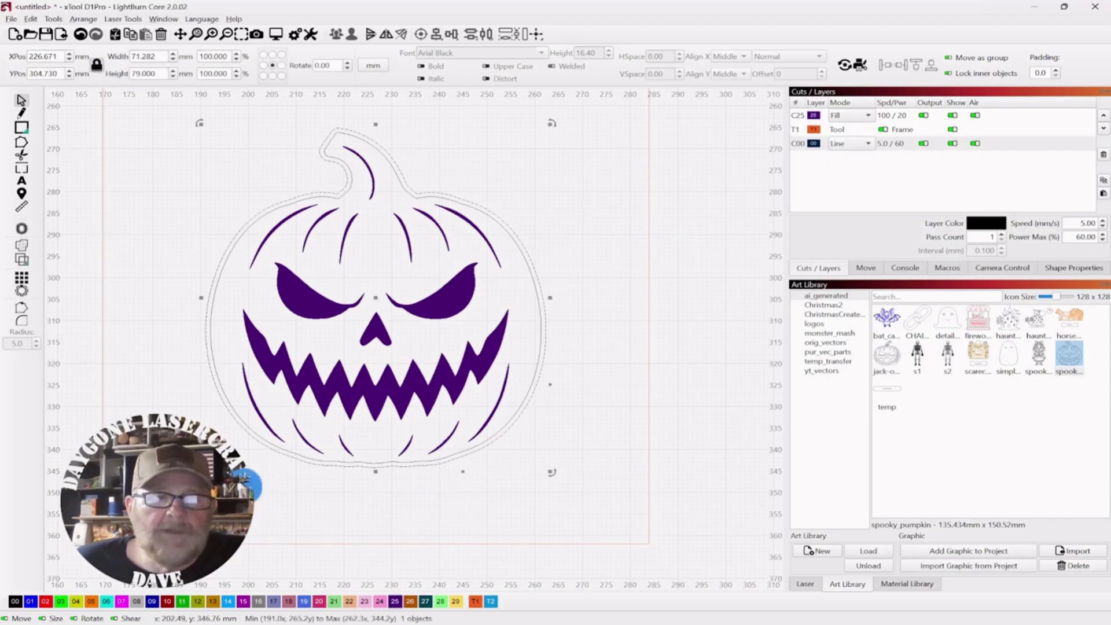
{"action": "left_click", "coordinate": [396, 602]}
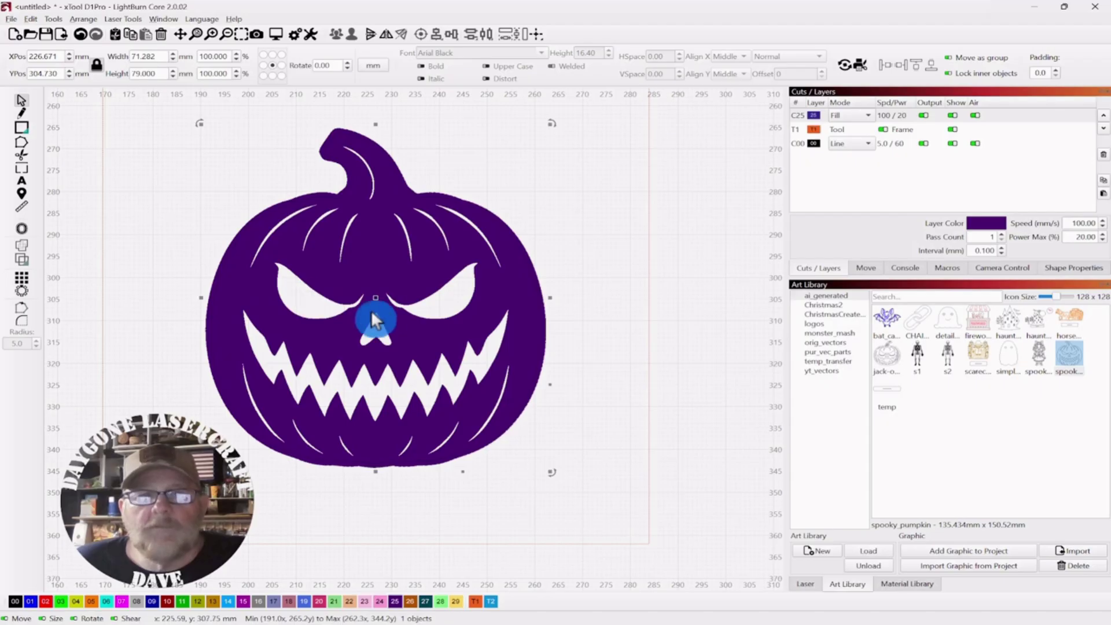
{"action": "left_click", "coordinate": [428, 249]}
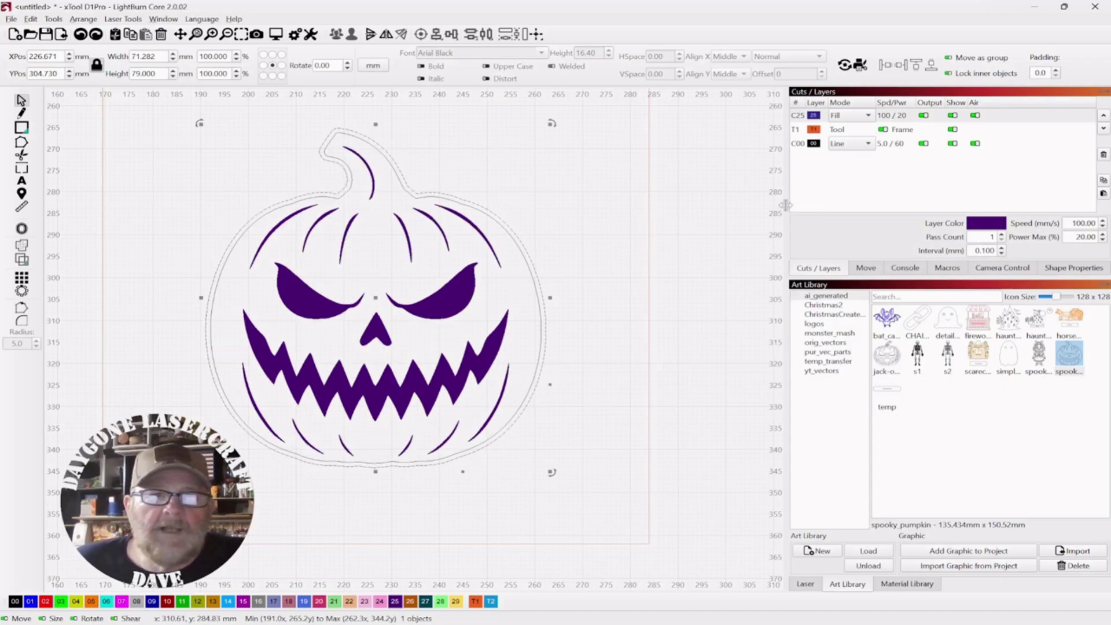
Step: Move both the offset and original pumpkin outlines onto the purple C25 Fill layer
{"action": "scroll", "coordinate": [409, 216], "scroll_direction": "up", "scroll_amount": 2}
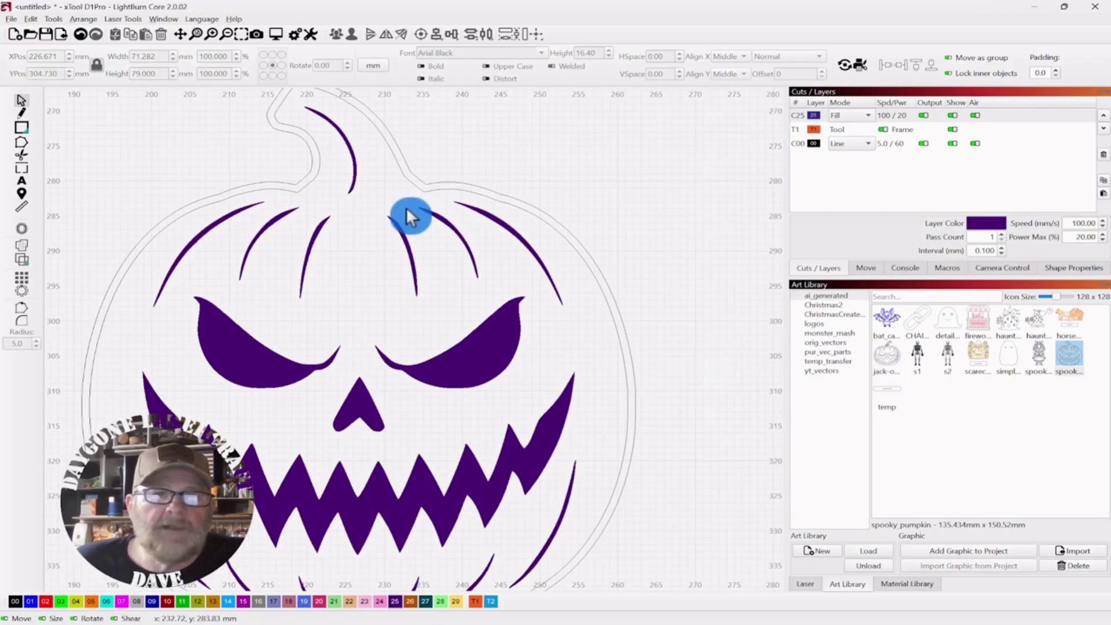
{"action": "scroll", "coordinate": [611, 207], "scroll_direction": "up", "scroll_amount": 1}
{"action": "scroll", "coordinate": [519, 235], "scroll_direction": "up", "scroll_amount": 1}
{"action": "scroll", "coordinate": [519, 235], "scroll_direction": "down", "scroll_amount": 2}
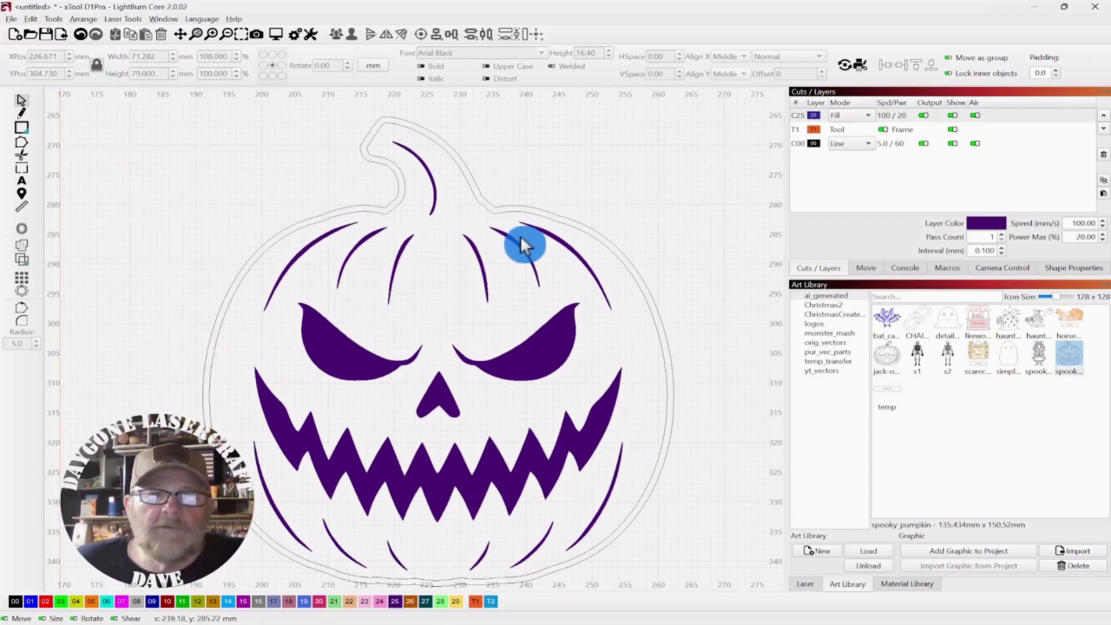
{"action": "scroll", "coordinate": [519, 235], "scroll_direction": "up", "scroll_amount": 1}
{"action": "scroll", "coordinate": [519, 231], "scroll_direction": "down", "scroll_amount": 2}
{"action": "scroll", "coordinate": [519, 221], "scroll_direction": "up", "scroll_amount": 1}
{"action": "scroll", "coordinate": [523, 219], "scroll_direction": "down", "scroll_amount": 1}
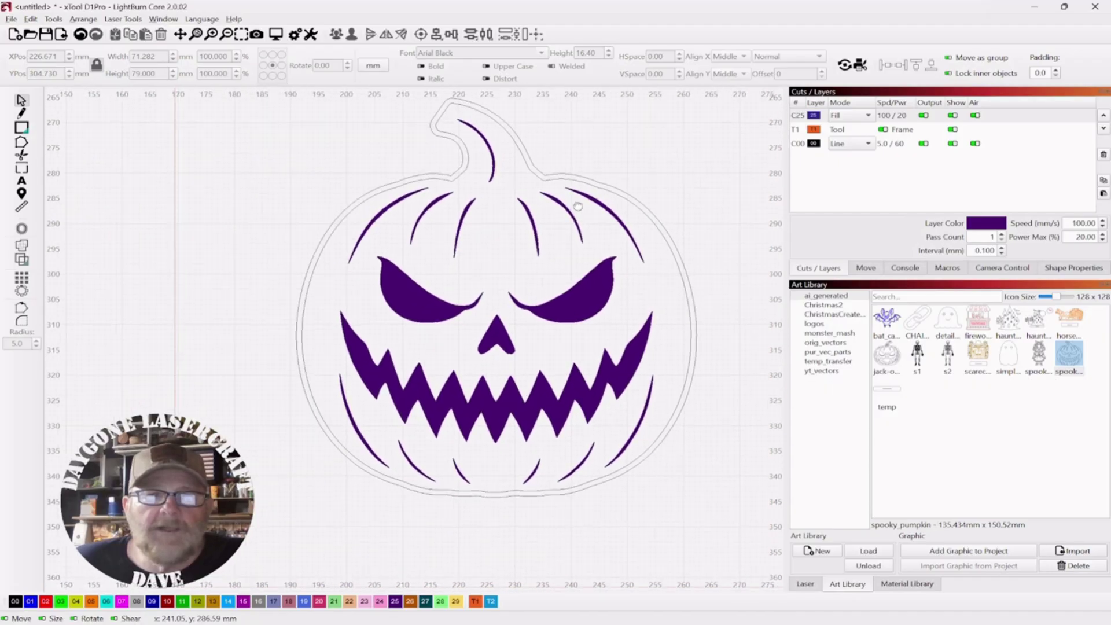
{"action": "scroll", "coordinate": [528, 216], "scroll_direction": "up", "scroll_amount": 1}
{"action": "scroll", "coordinate": [528, 216], "scroll_direction": "down", "scroll_amount": 1}
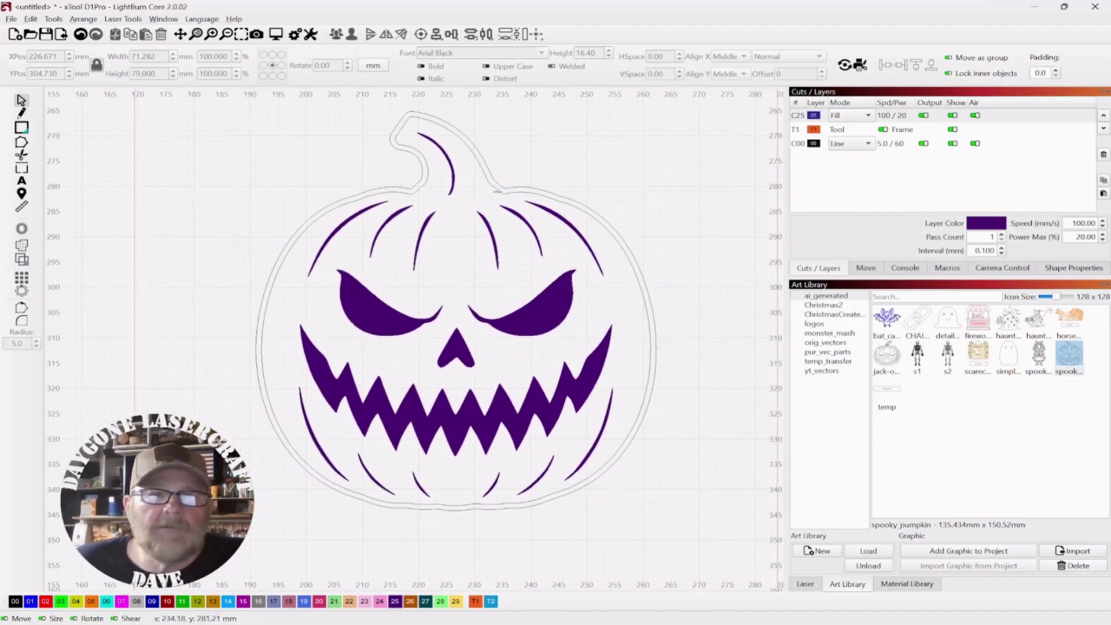
{"action": "left_click", "coordinate": [498, 190]}
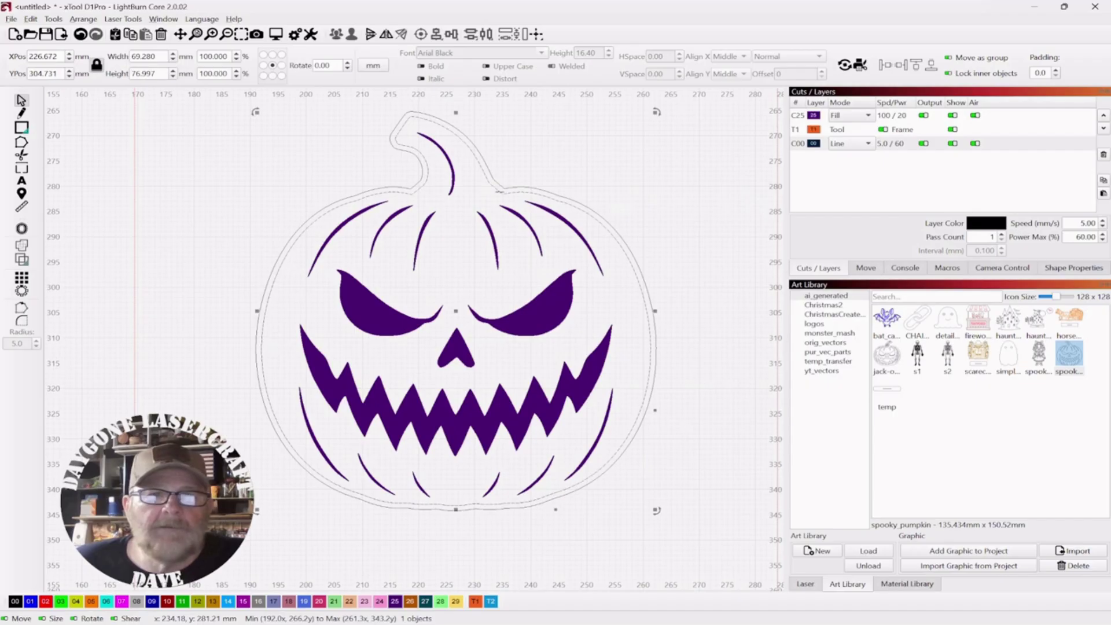
{"action": "left_click", "coordinate": [493, 179], "text": "shift"}
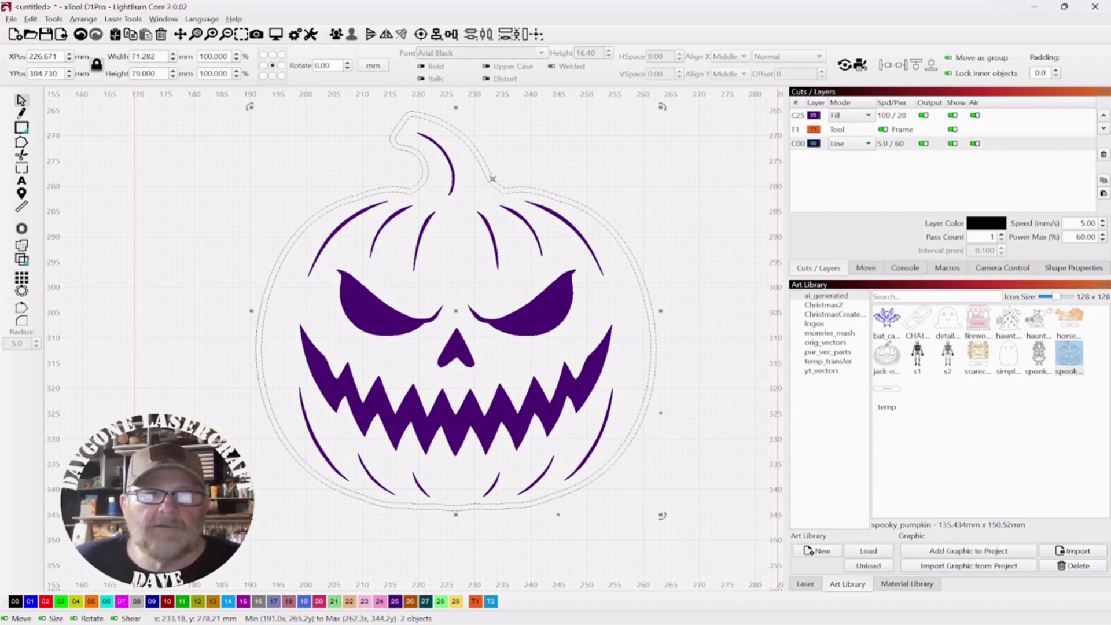
{"action": "left_click", "coordinate": [395, 601]}
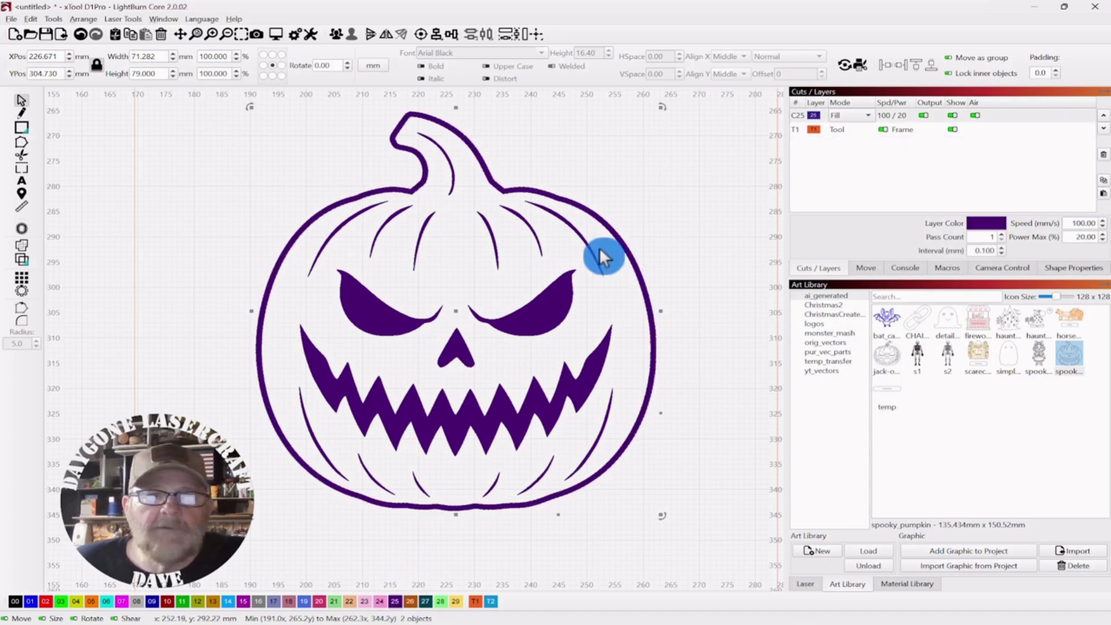
{"action": "scroll", "coordinate": [688, 220], "scroll_direction": "down", "scroll_amount": 2}
{"action": "left_click_drag", "start_coordinate": [684, 219], "coordinate": [625, 241]}
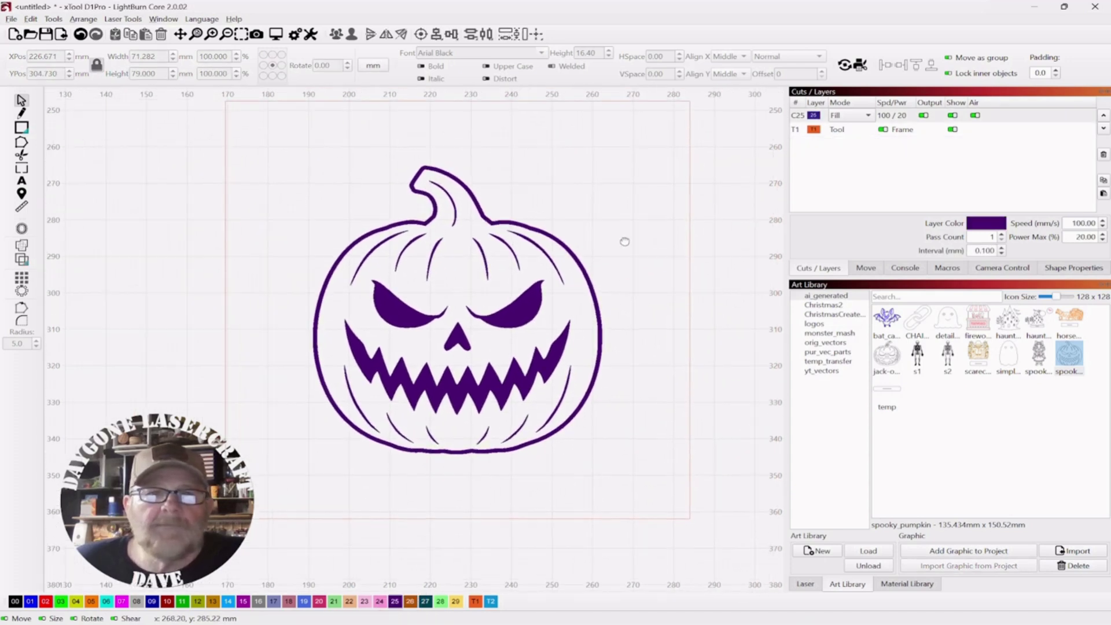
{"action": "left_click", "coordinate": [614, 175]}
{"action": "left_click_drag", "start_coordinate": [523, 154], "coordinate": [297, 450]}
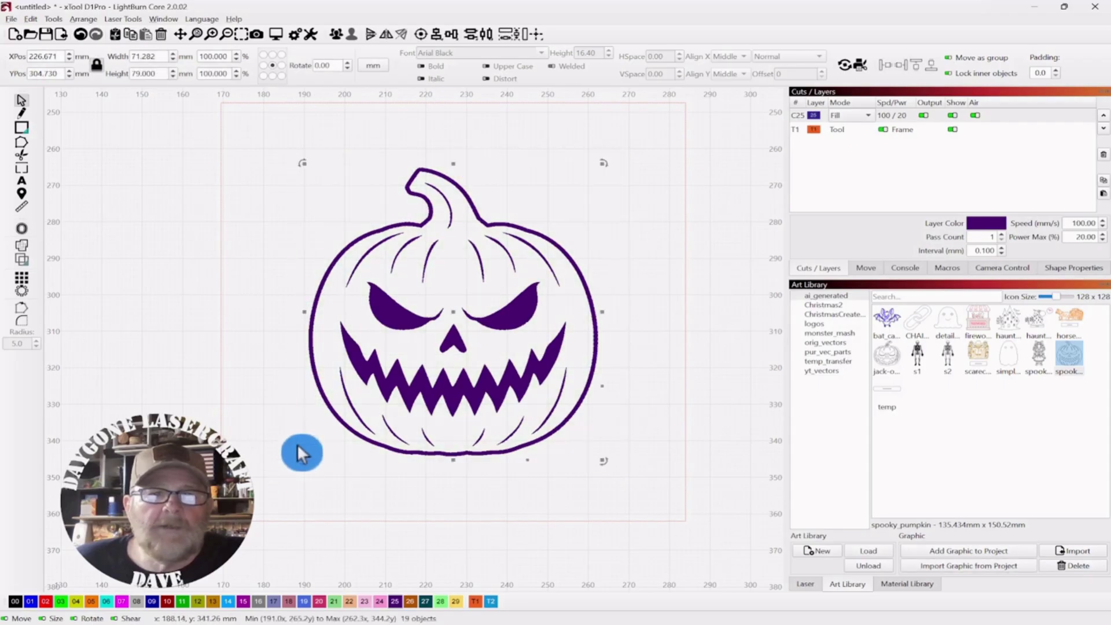
{"action": "left_click", "coordinate": [276, 32]}
{"action": "left_click_drag", "start_coordinate": [868, 108], "coordinate": [895, 131]}
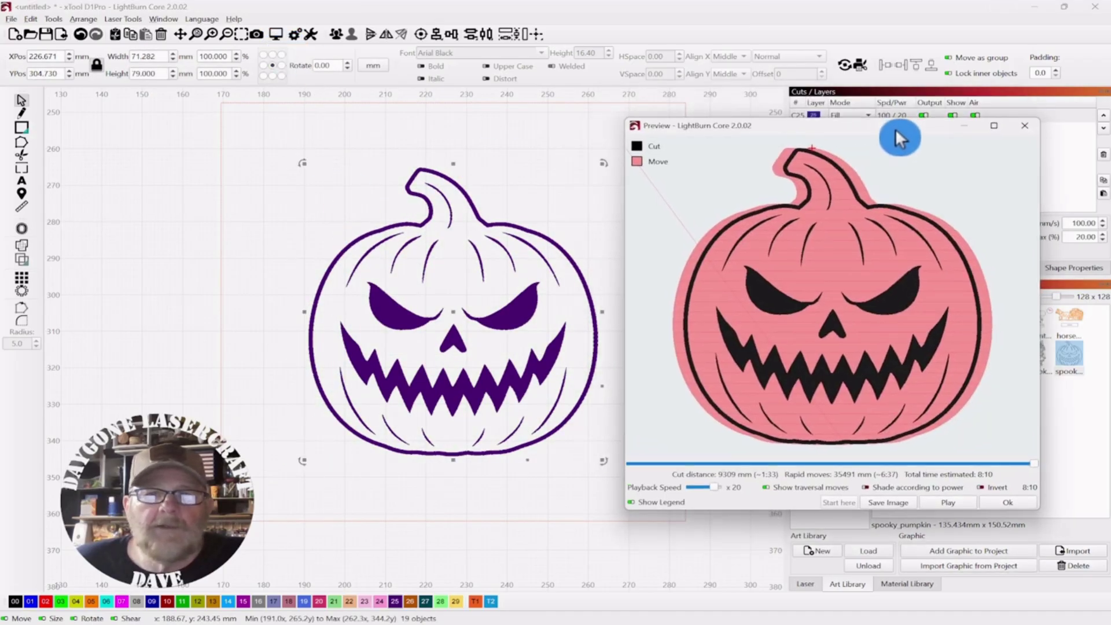
{"action": "left_click", "coordinate": [1010, 503]}
{"action": "left_click", "coordinate": [695, 324]}
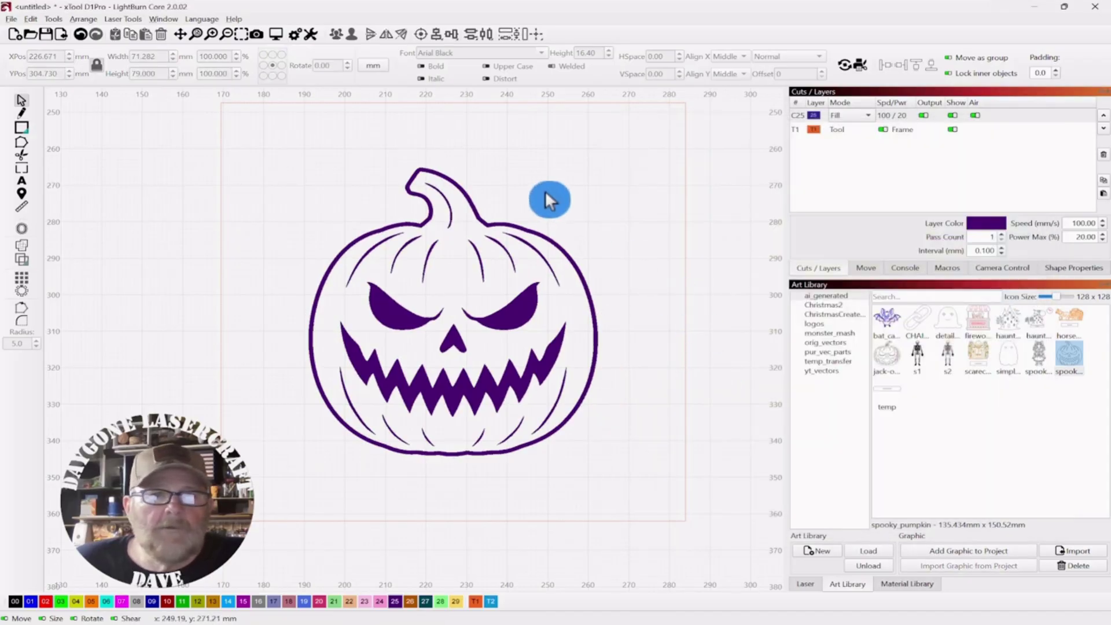
{"action": "scroll", "coordinate": [546, 192], "scroll_direction": "down", "scroll_amount": 2}
{"action": "left_click_drag", "start_coordinate": [513, 171], "coordinate": [373, 373]}
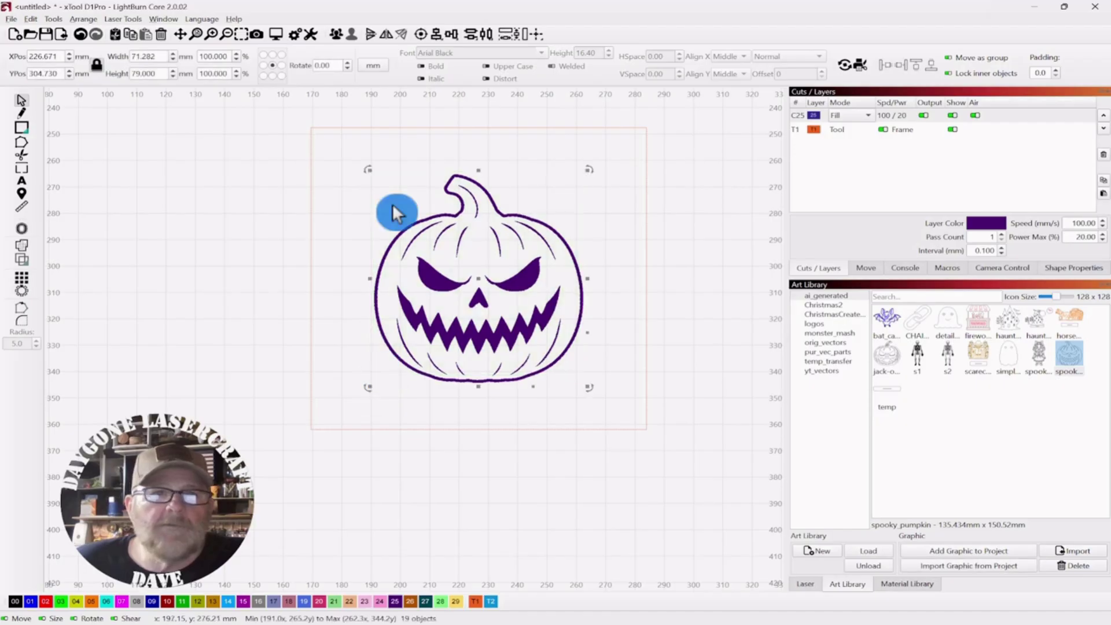
Step: Group the pumpkin design into one object
{"action": "left_click", "coordinate": [334, 32]}
{"action": "left_click", "coordinate": [222, 250]}
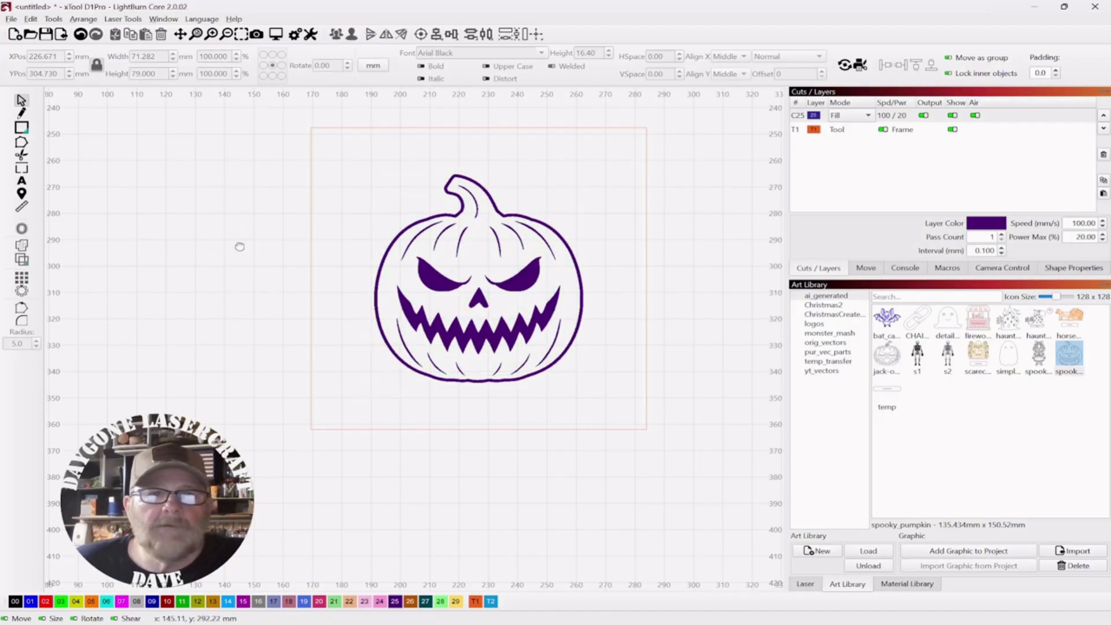
{"action": "left_click_drag", "start_coordinate": [238, 245], "coordinate": [211, 302]}
{"action": "scroll", "coordinate": [211, 301], "scroll_direction": "down", "scroll_amount": 2}
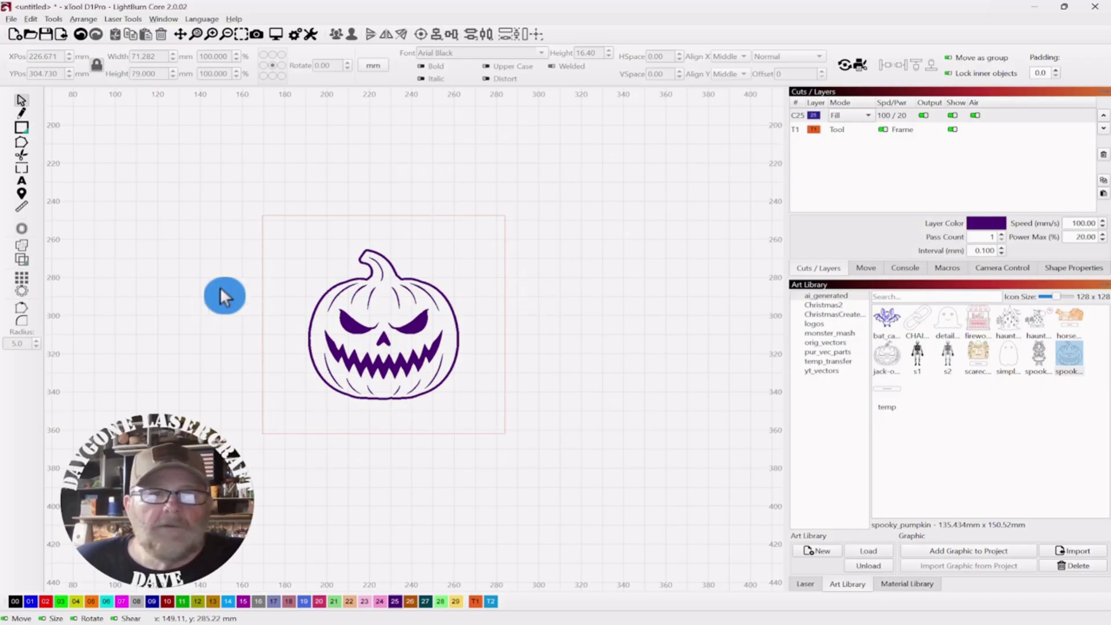
Step: Move the square template to the black C00 Line layer (5 mm/s, 60% power)
{"action": "left_click_drag", "start_coordinate": [384, 217], "coordinate": [384, 219]}
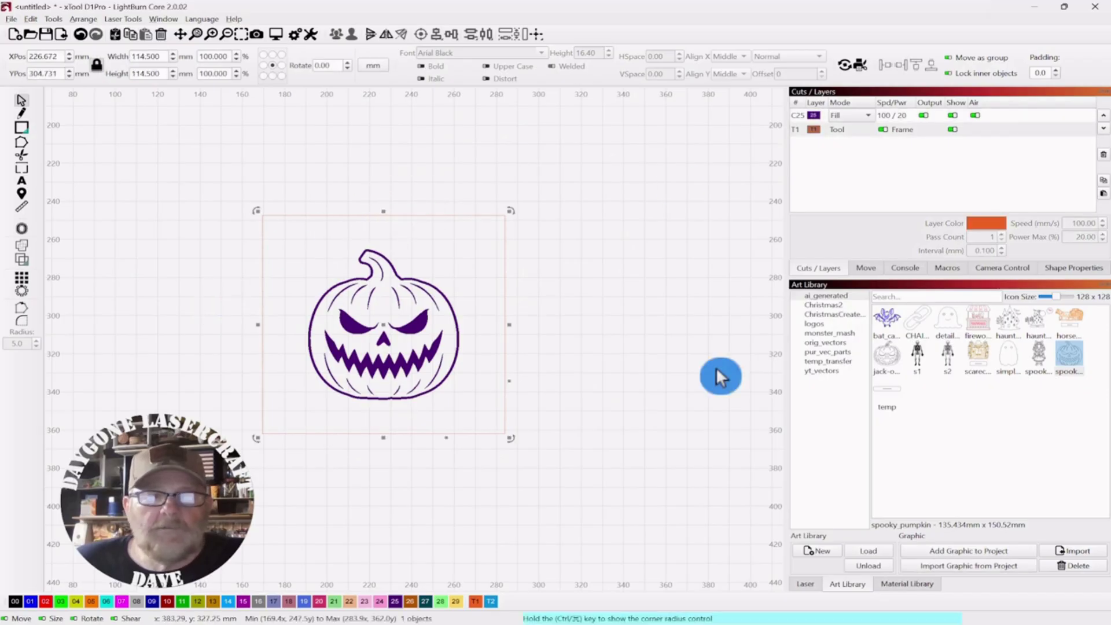
{"action": "left_click", "coordinate": [15, 601]}
{"action": "left_click", "coordinate": [598, 267]}
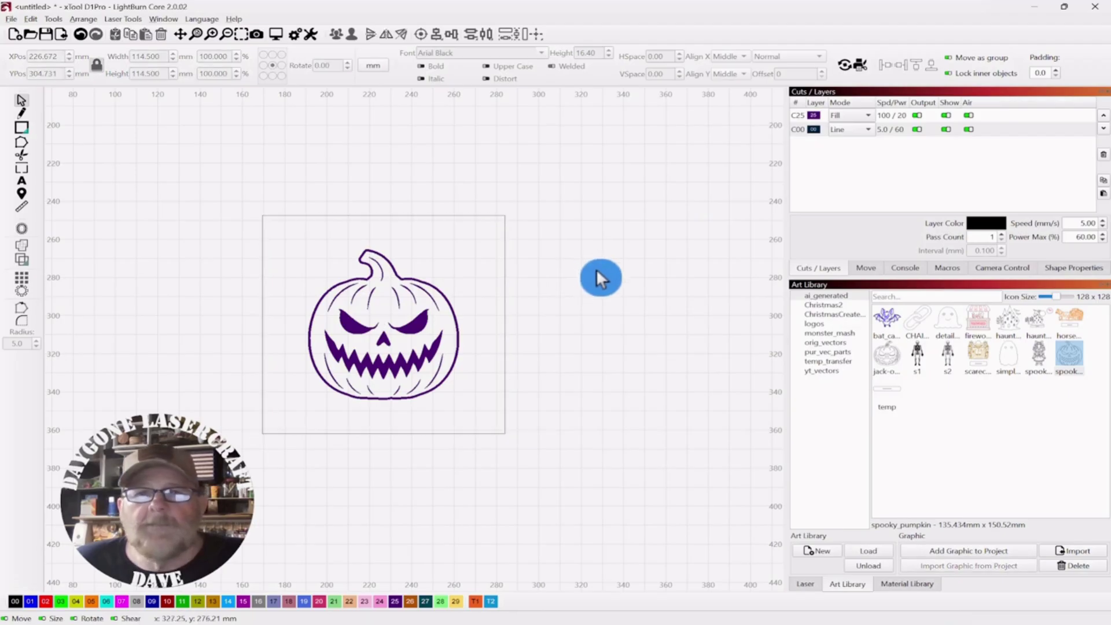